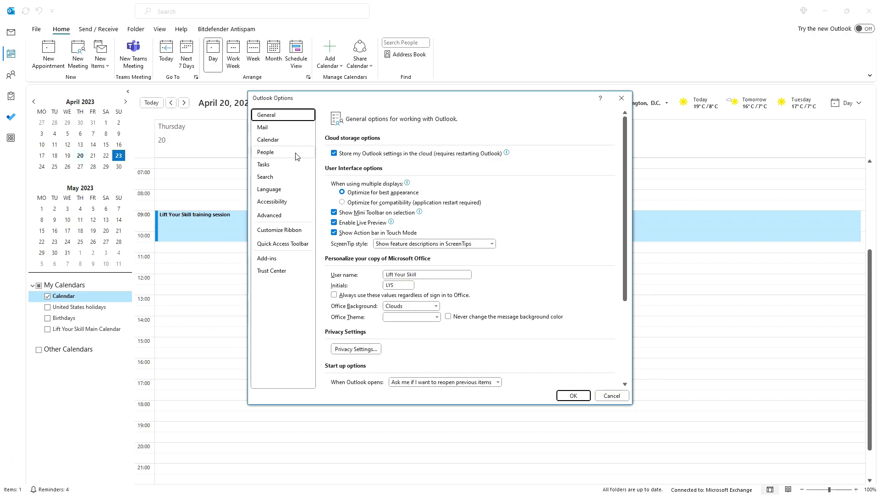
Step: Show the Calendar options page and check the 08:00 work day start time
{"action": "left_click", "coordinate": [277, 140]}
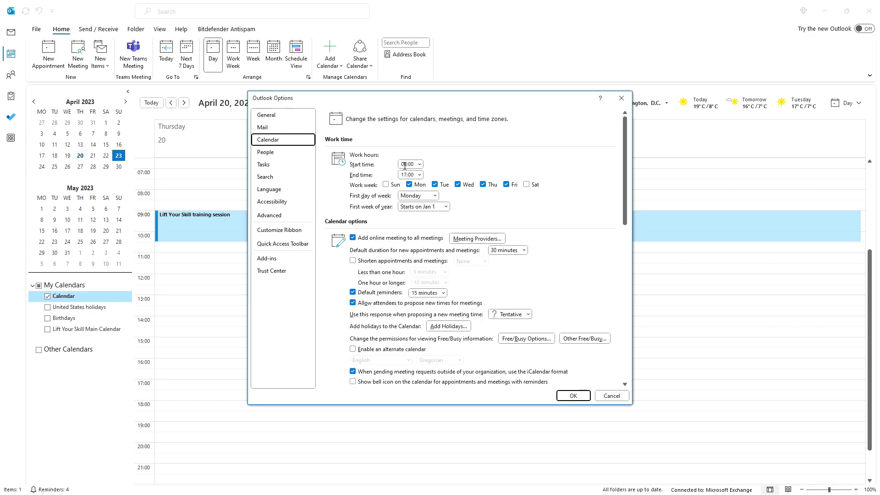
{"action": "left_click", "coordinate": [404, 165]}
Step: Keep the work end time, Monday as first day and Jan 1 first week, then open Meeting Providers
{"action": "left_click", "coordinate": [406, 174]}
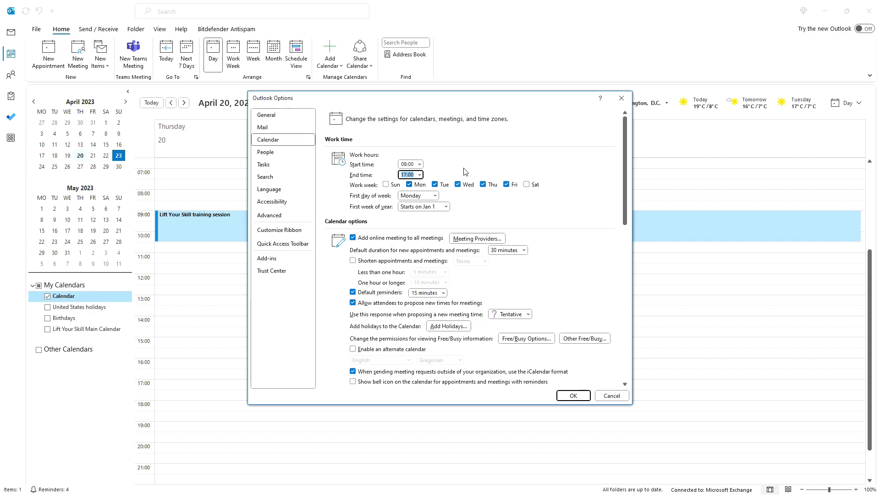
{"action": "left_click", "coordinate": [434, 196]}
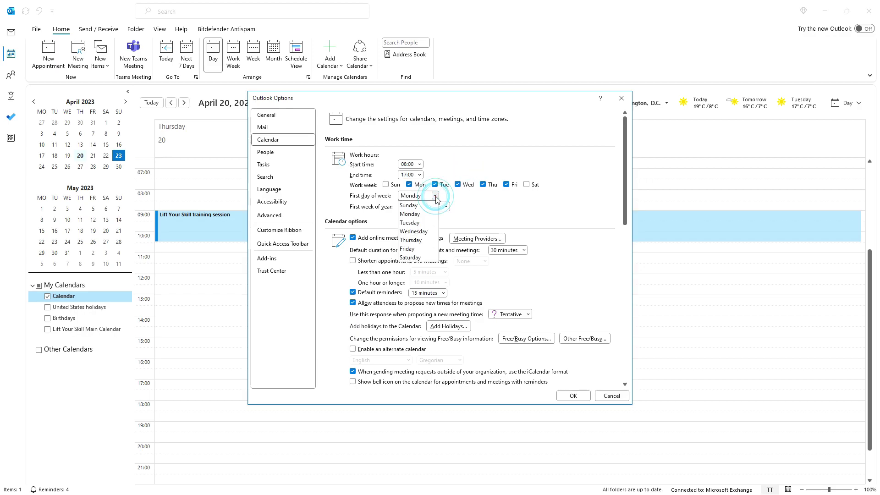
{"action": "left_click", "coordinate": [465, 203]}
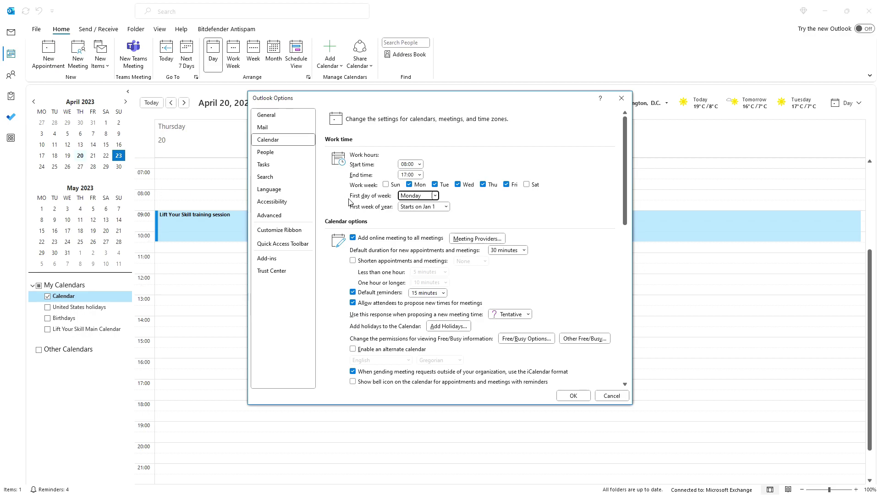
{"action": "left_click", "coordinate": [445, 207]}
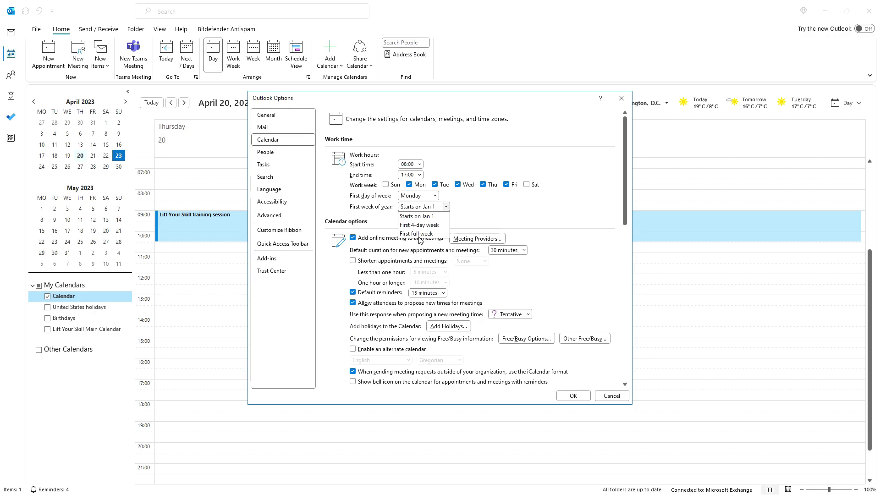
{"action": "left_click", "coordinate": [464, 208]}
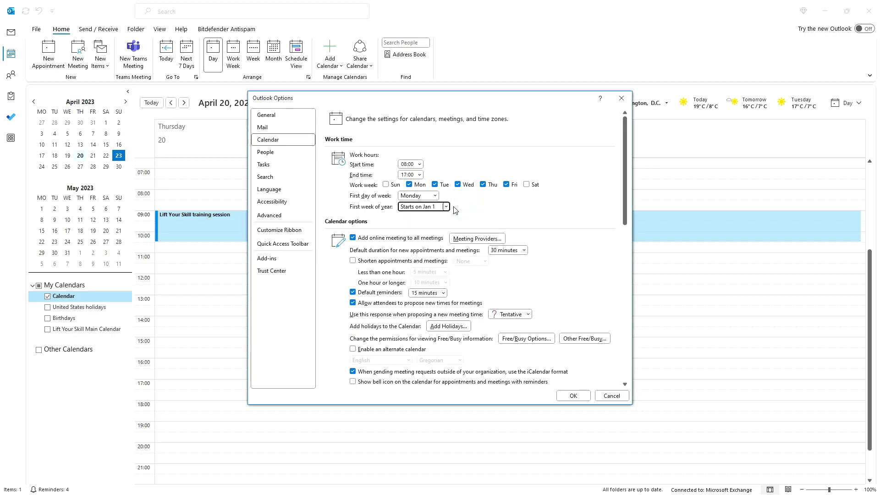
{"action": "scroll", "coordinate": [455, 210], "scroll_direction": "down", "scroll_amount": 2}
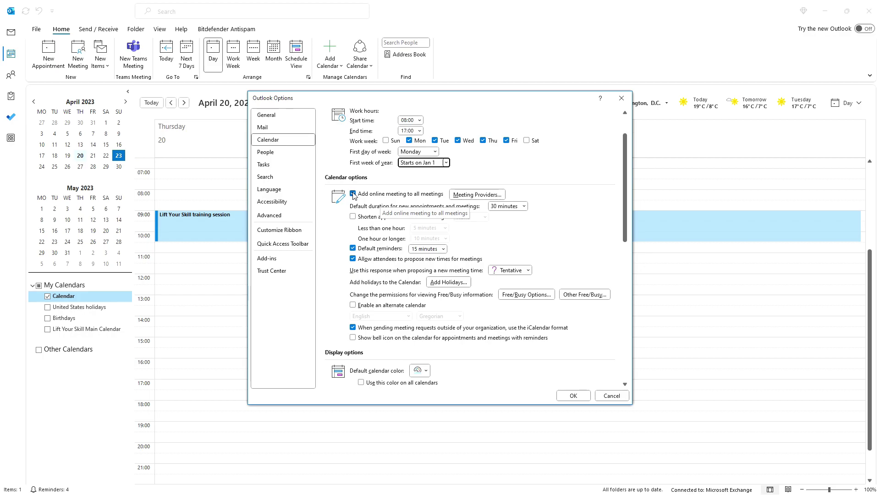
{"action": "left_click", "coordinate": [479, 196]}
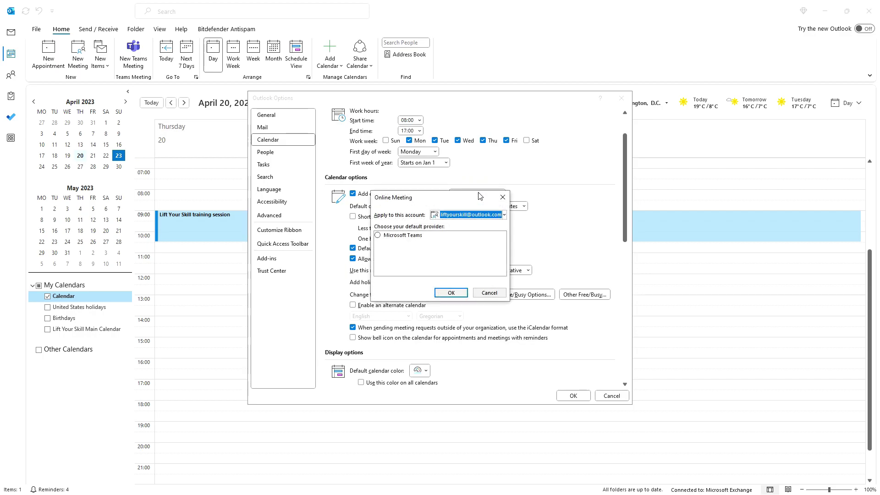
Step: Make Microsoft Teams the default meeting provider, keeping 30 minutes as default appointment duration
{"action": "left_click", "coordinate": [378, 235]}
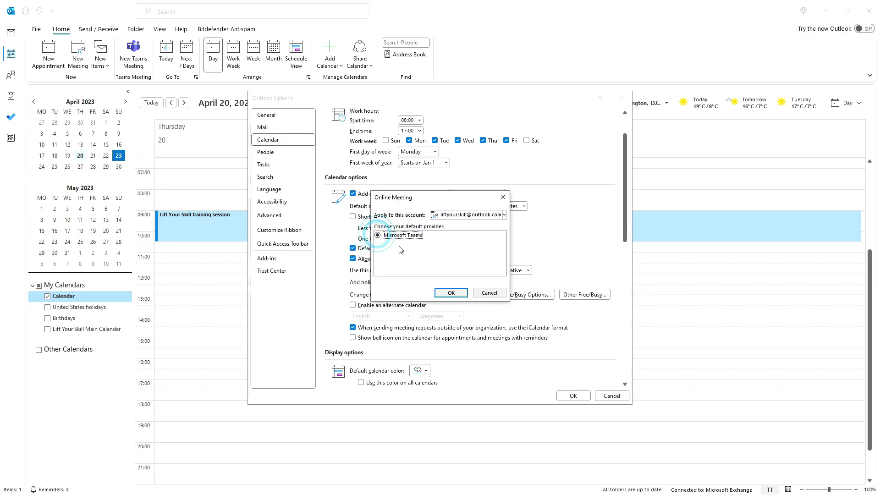
{"action": "left_click", "coordinate": [444, 292]}
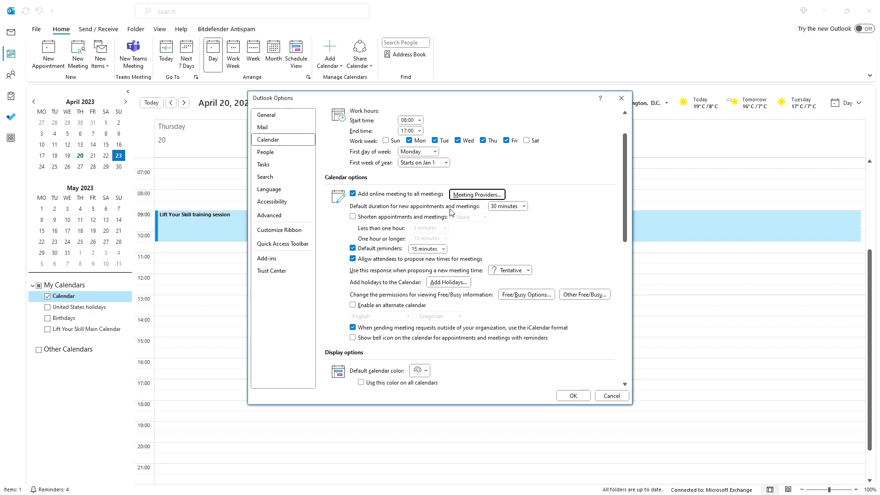
{"action": "left_click", "coordinate": [524, 207]}
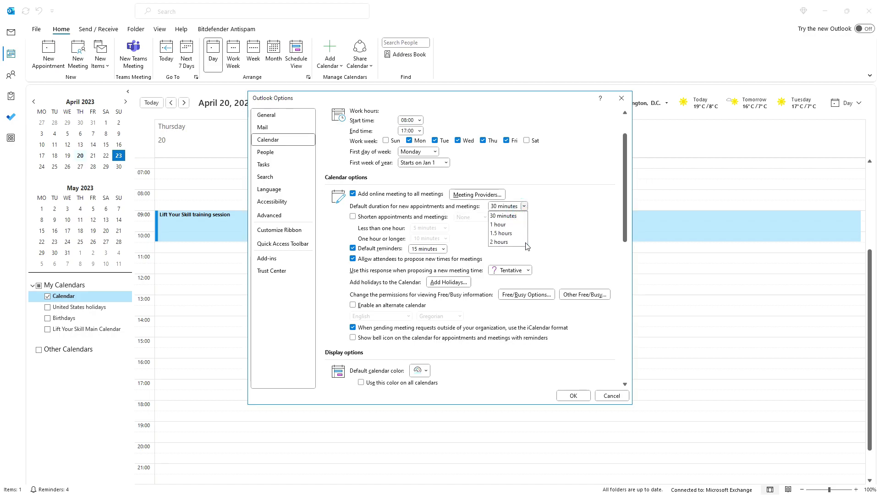
{"action": "left_click", "coordinate": [566, 210]}
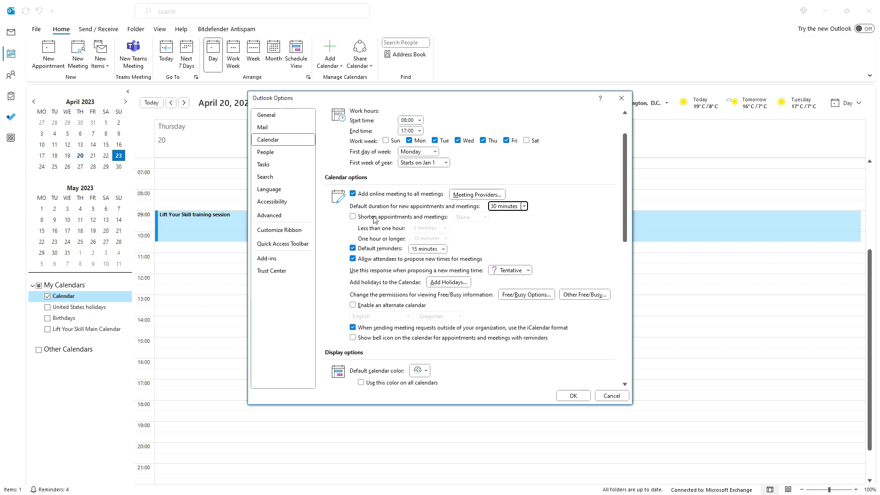
Step: Shorten appointments and meetings to end early by 5 or 10 minutes, and save the options
{"action": "left_click", "coordinate": [356, 218]}
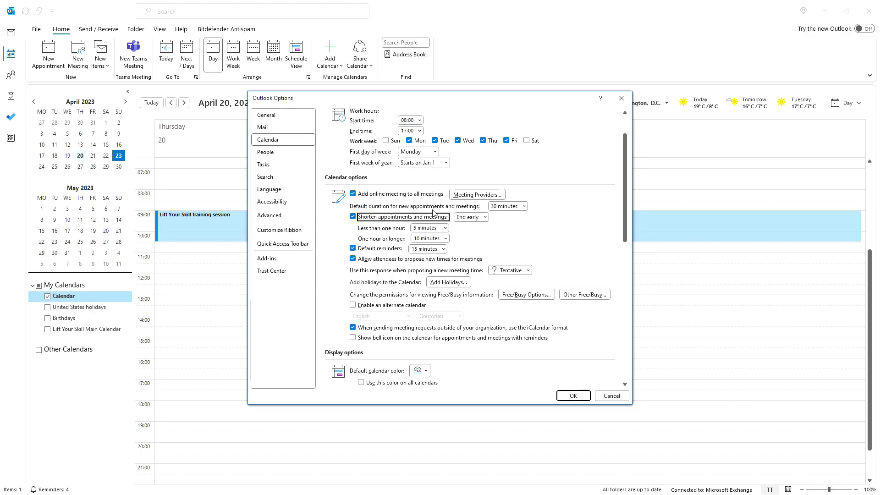
{"action": "left_click", "coordinate": [484, 218]}
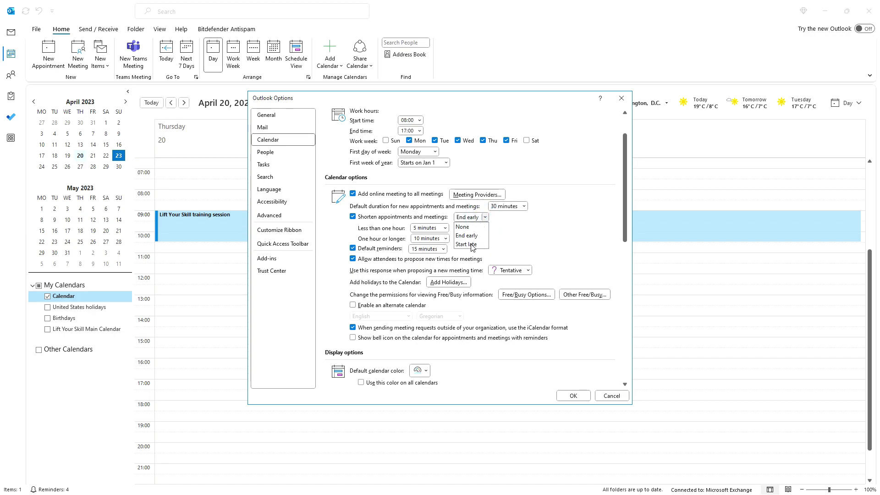
{"action": "left_click", "coordinate": [507, 239]}
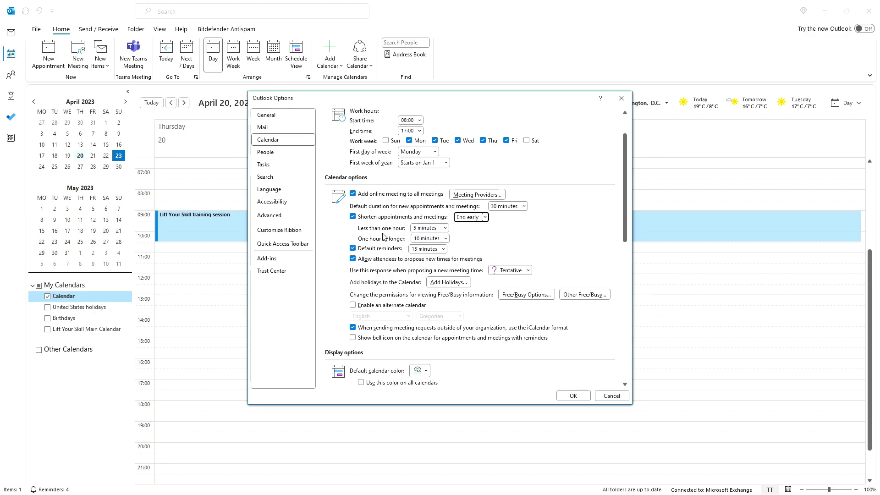
{"action": "left_click", "coordinate": [426, 228]}
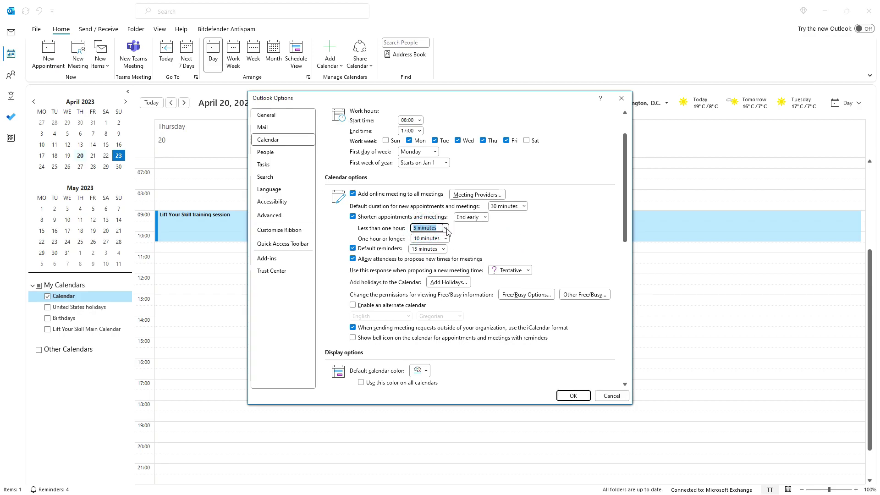
{"action": "key", "text": "Tab"}
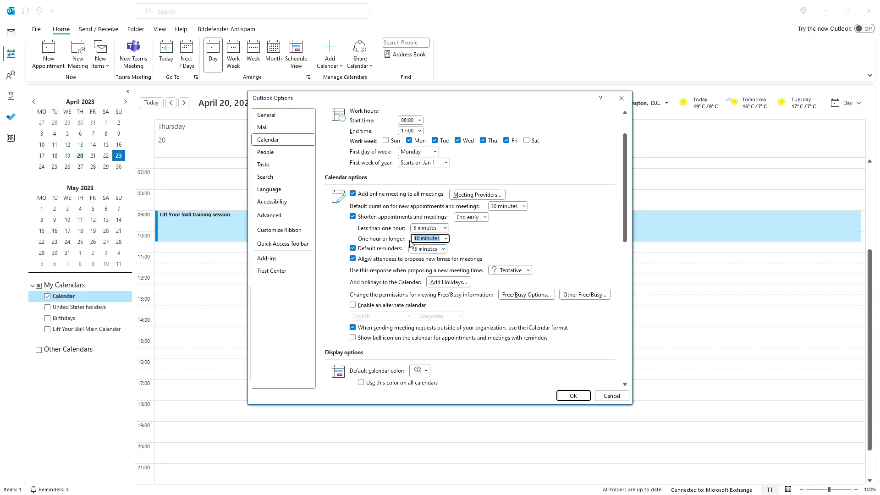
{"action": "left_click", "coordinate": [460, 235]}
{"action": "left_click", "coordinate": [459, 233]}
{"action": "left_click", "coordinate": [466, 236]}
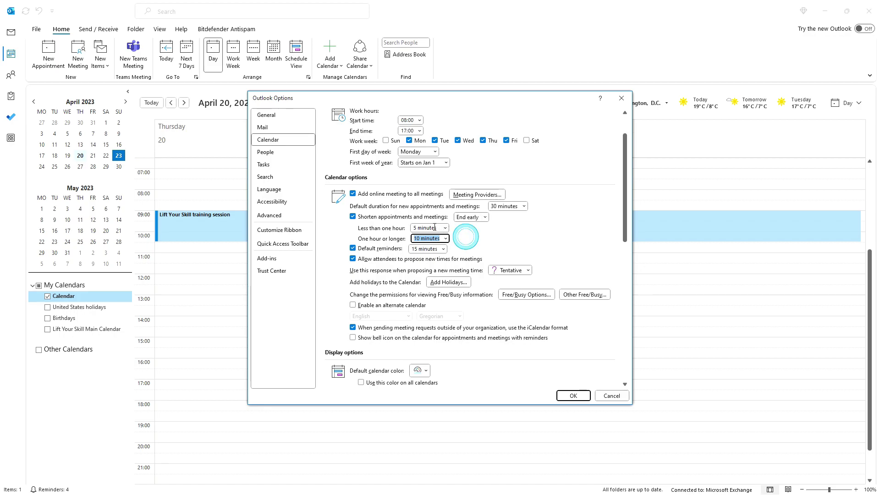
{"action": "left_click", "coordinate": [572, 395]}
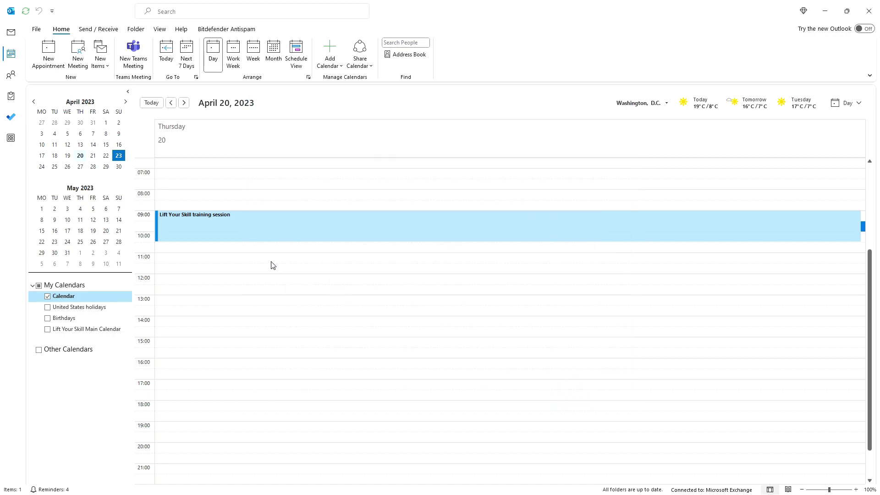
Step: Create a test 11:30 appointment, change its end to 12:20, then discard it without saving
{"action": "left_click", "coordinate": [275, 264]}
{"action": "double_click", "coordinate": [275, 268]}
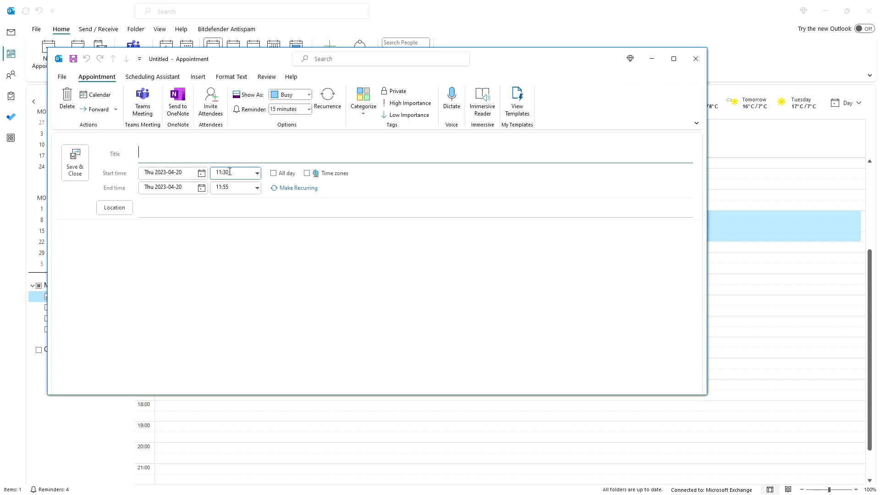
{"action": "left_click", "coordinate": [257, 187]}
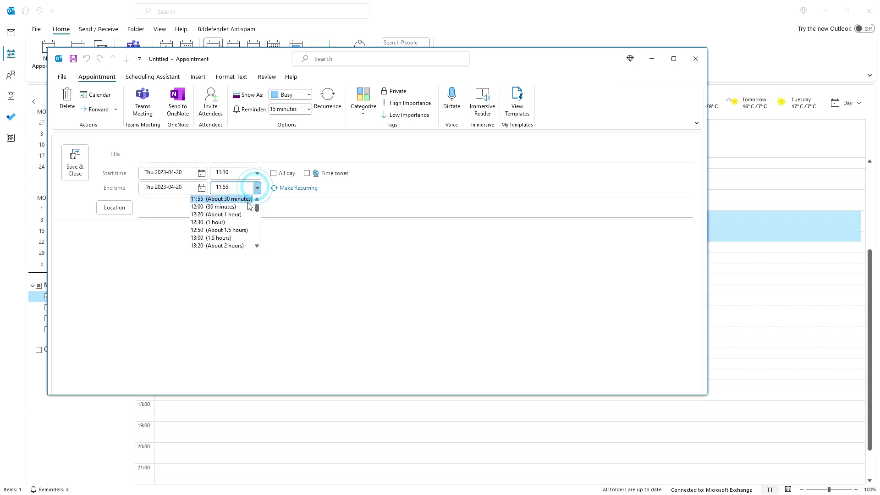
{"action": "left_click", "coordinate": [232, 214]}
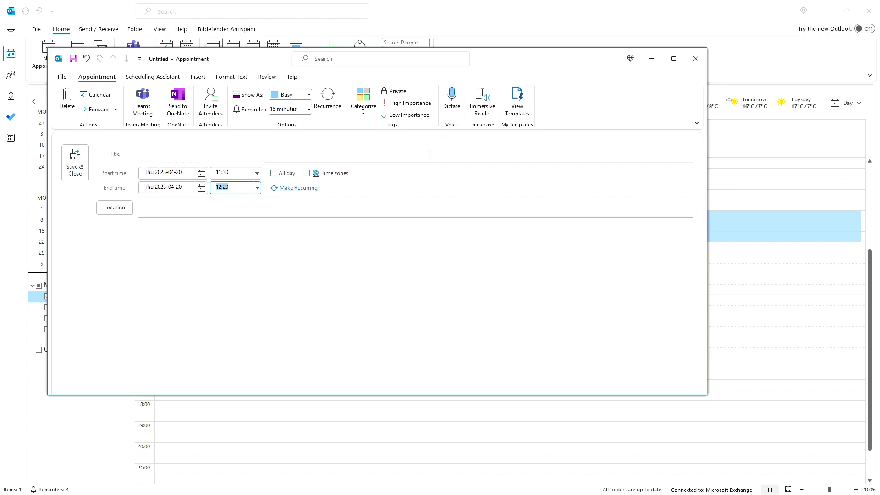
{"action": "left_click", "coordinate": [691, 60]}
{"action": "left_click", "coordinate": [444, 277]}
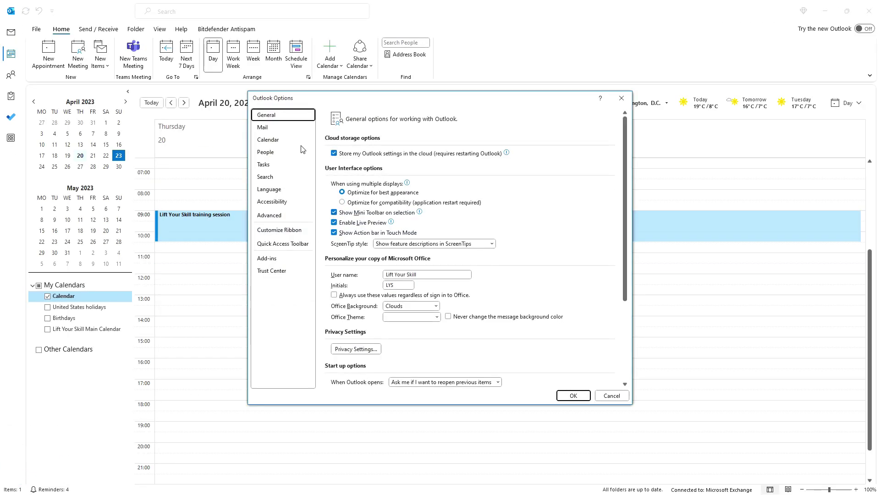
Step: Add Japan's holidays to the calendar from the Calendar options and save
{"action": "left_click", "coordinate": [280, 140]}
{"action": "scroll", "coordinate": [413, 265], "scroll_direction": "down", "scroll_amount": 2}
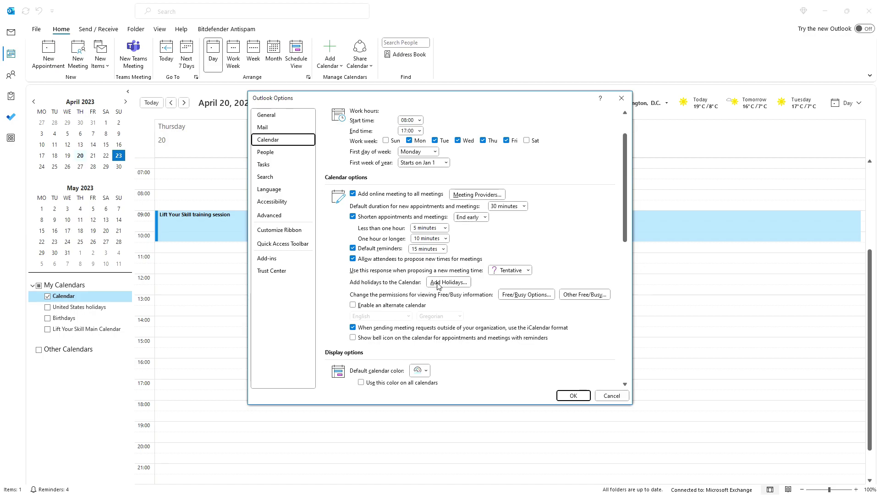
{"action": "left_click", "coordinate": [438, 282]}
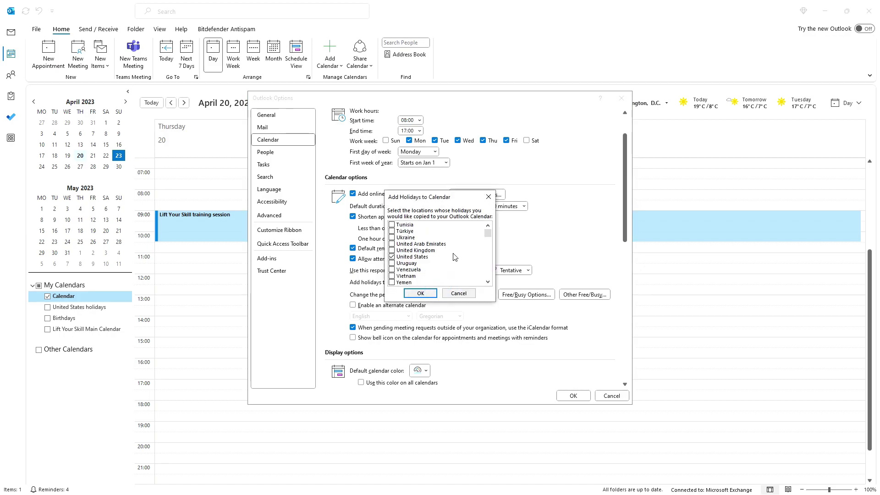
{"action": "scroll", "coordinate": [455, 255], "scroll_direction": "up", "scroll_amount": 3}
{"action": "scroll", "coordinate": [453, 254], "scroll_direction": "up", "scroll_amount": 10}
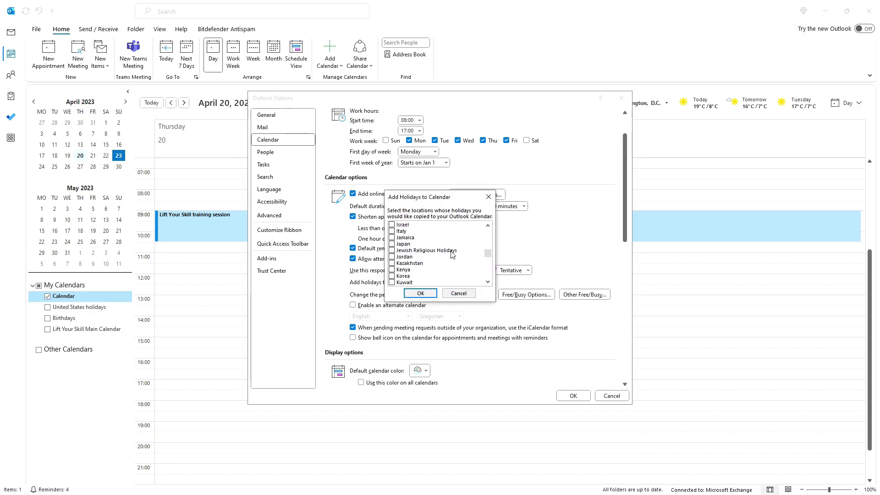
{"action": "left_click", "coordinate": [392, 244]}
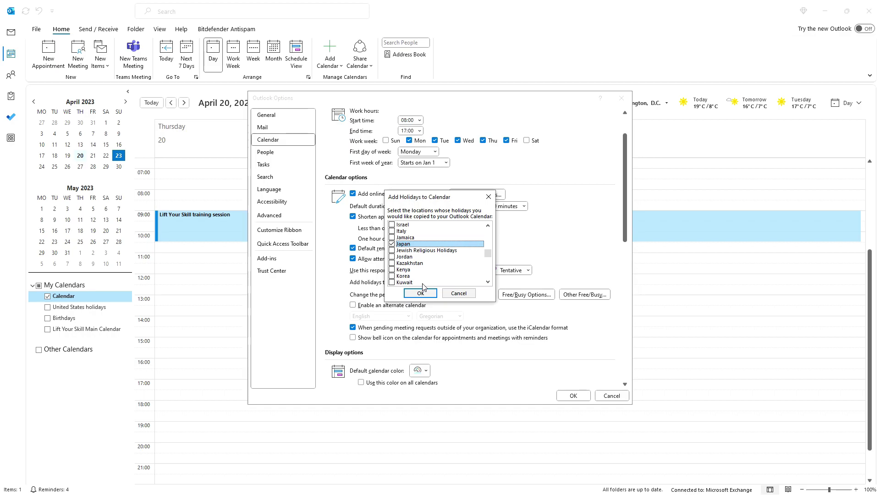
{"action": "left_click", "coordinate": [420, 293]}
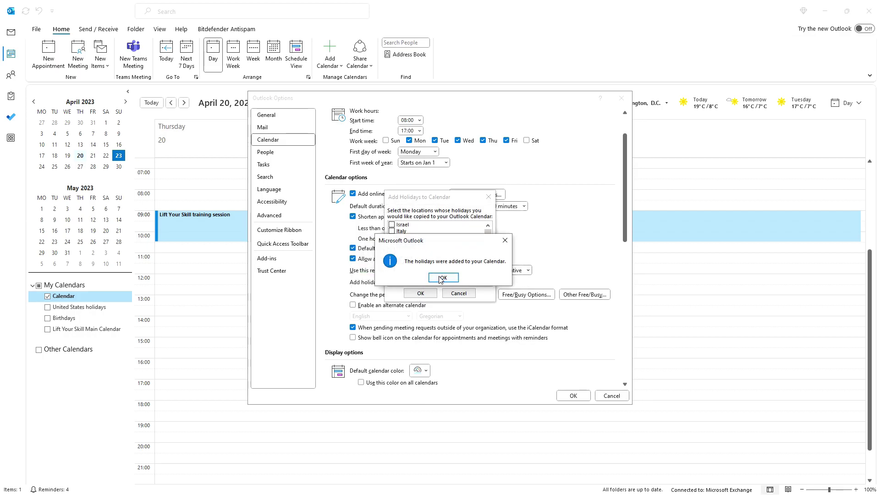
{"action": "left_click", "coordinate": [444, 277]}
{"action": "left_click", "coordinate": [574, 394]}
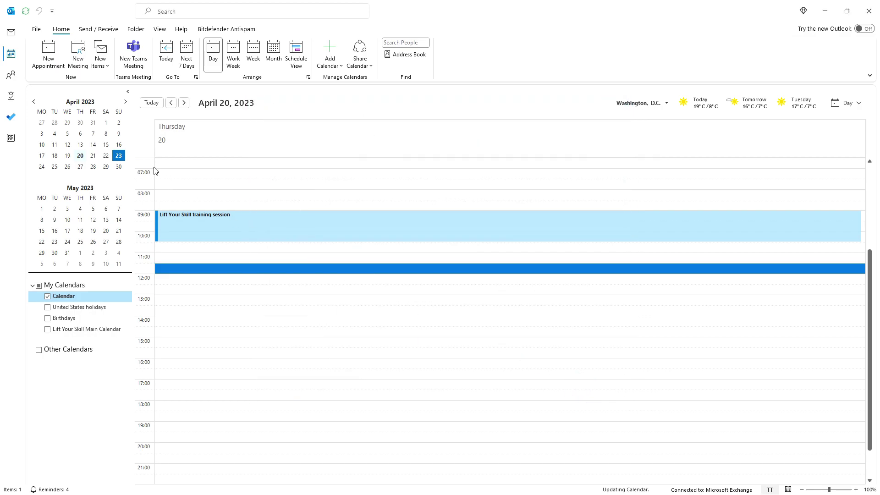
Step: View April 30 and 29, return to Thursday April 20, and reopen the Calendar options page
{"action": "left_click", "coordinate": [118, 167]}
{"action": "left_click", "coordinate": [105, 167]}
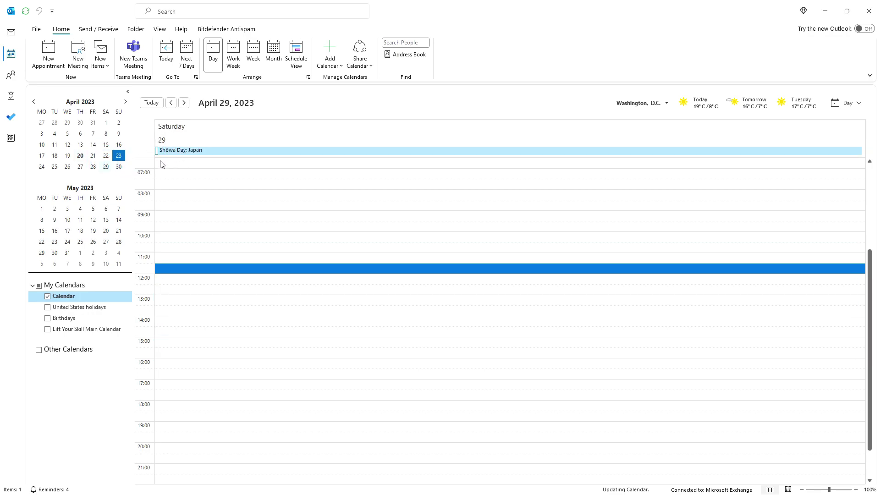
{"action": "left_click", "coordinate": [81, 156]}
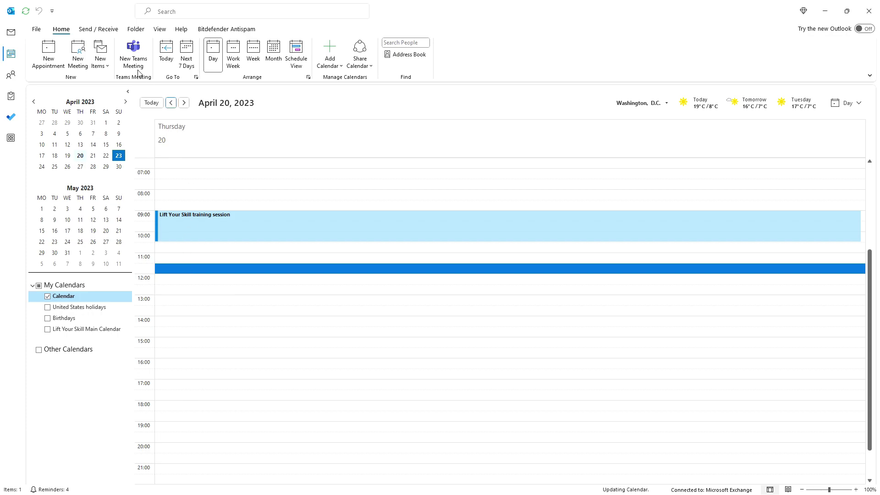
{"action": "left_click", "coordinate": [37, 28]}
{"action": "left_click", "coordinate": [34, 456]}
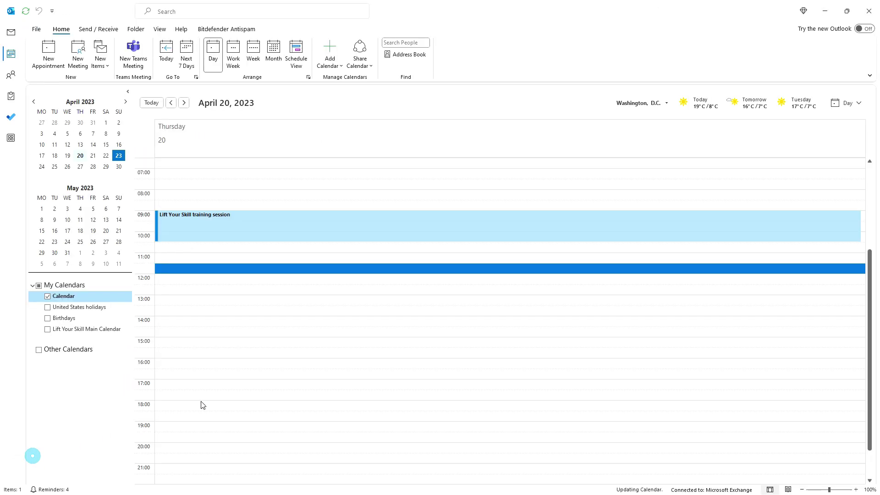
{"action": "left_click", "coordinate": [268, 140]}
{"action": "scroll", "coordinate": [319, 219], "scroll_direction": "down", "scroll_amount": 1}
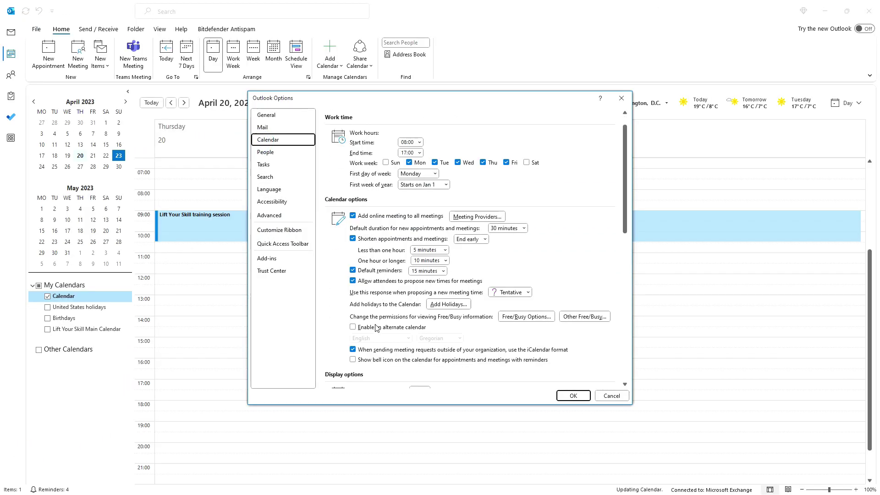
{"action": "left_click", "coordinate": [540, 321]}
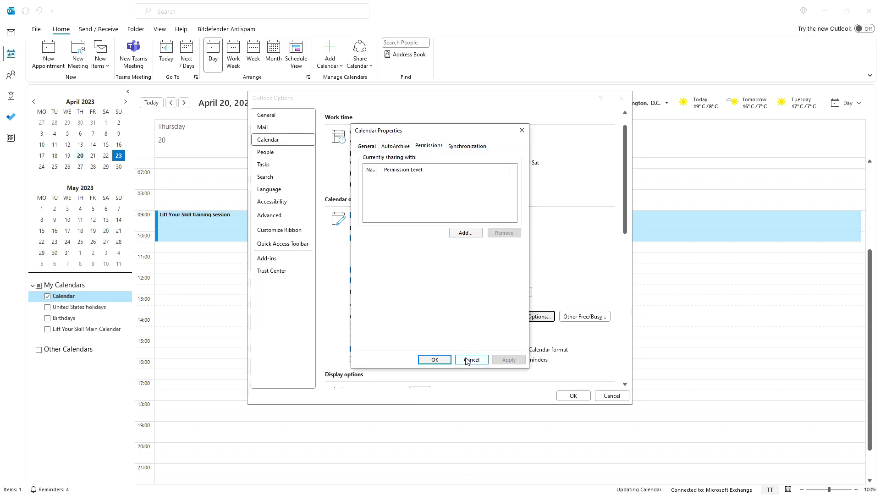
{"action": "left_click", "coordinate": [467, 360]}
{"action": "scroll", "coordinate": [466, 359], "scroll_direction": "down", "scroll_amount": 1}
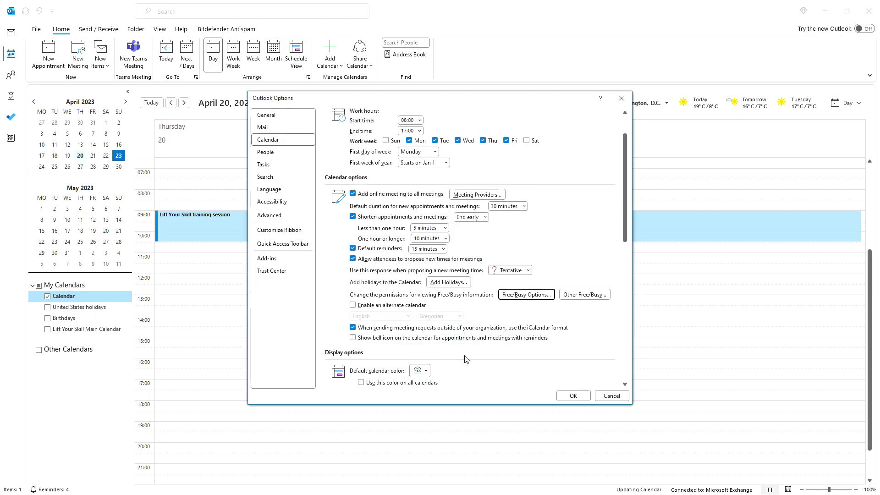
{"action": "left_click", "coordinate": [389, 305]}
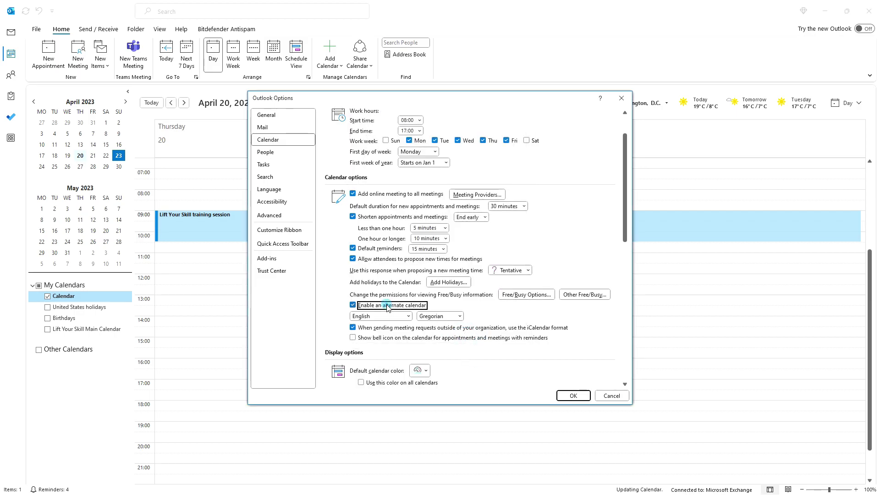
{"action": "left_click", "coordinate": [407, 317]}
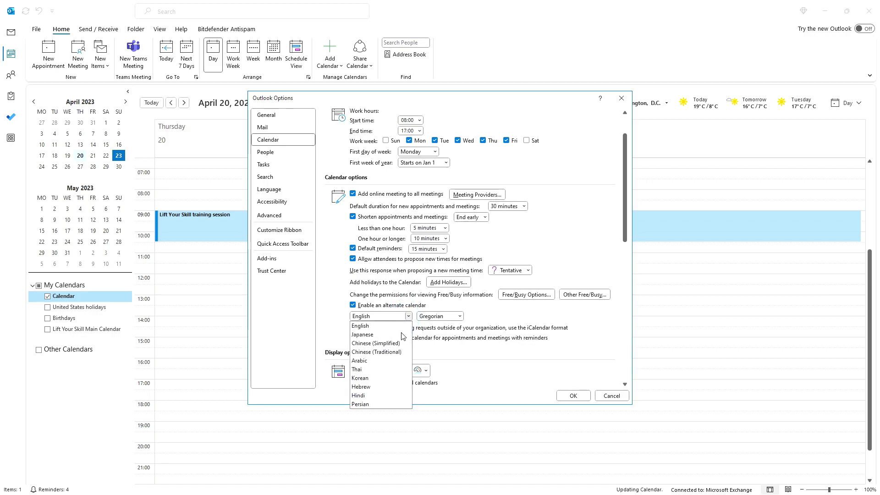
{"action": "left_click", "coordinate": [401, 334]}
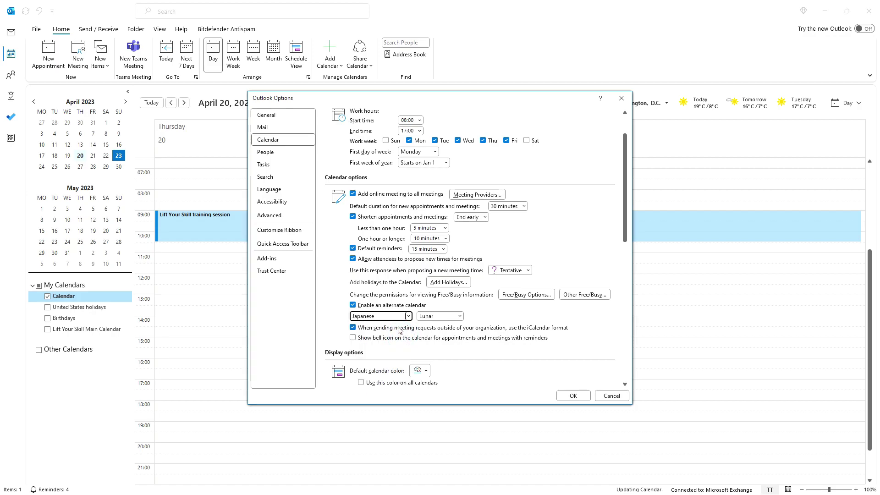
{"action": "left_click", "coordinate": [430, 317]}
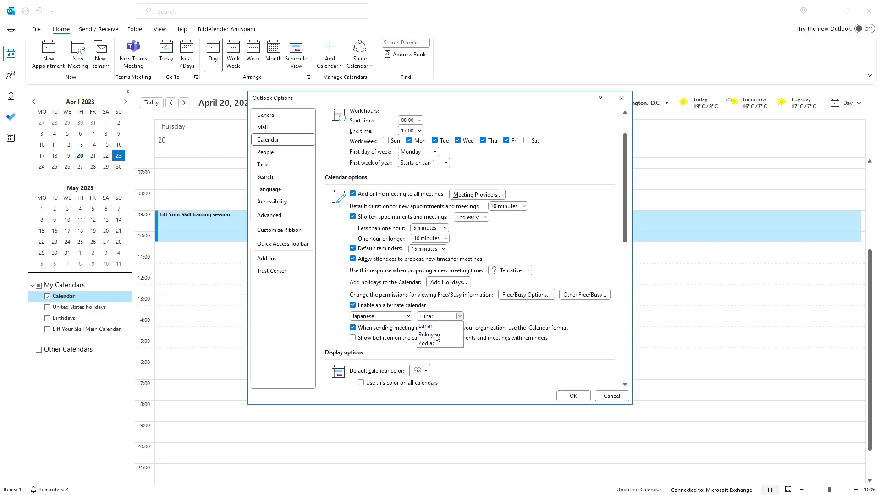
{"action": "left_click", "coordinate": [434, 335]}
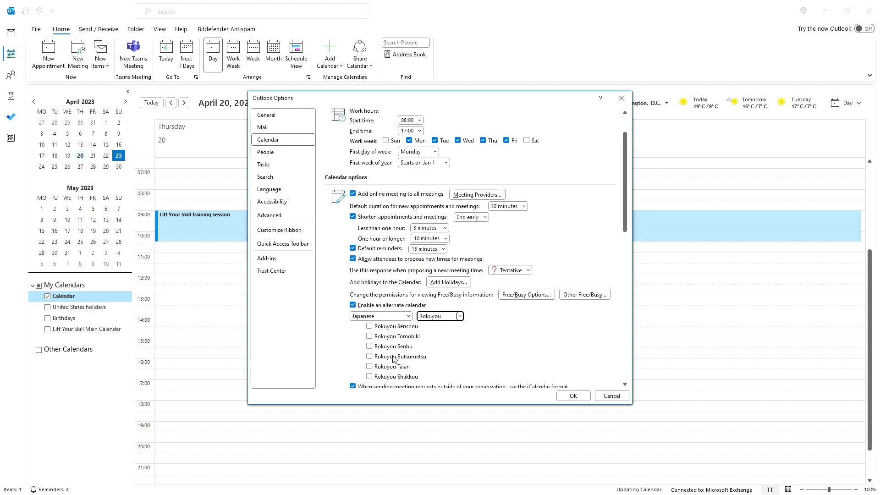
{"action": "scroll", "coordinate": [393, 359], "scroll_direction": "down", "scroll_amount": 1}
{"action": "left_click", "coordinate": [380, 272]}
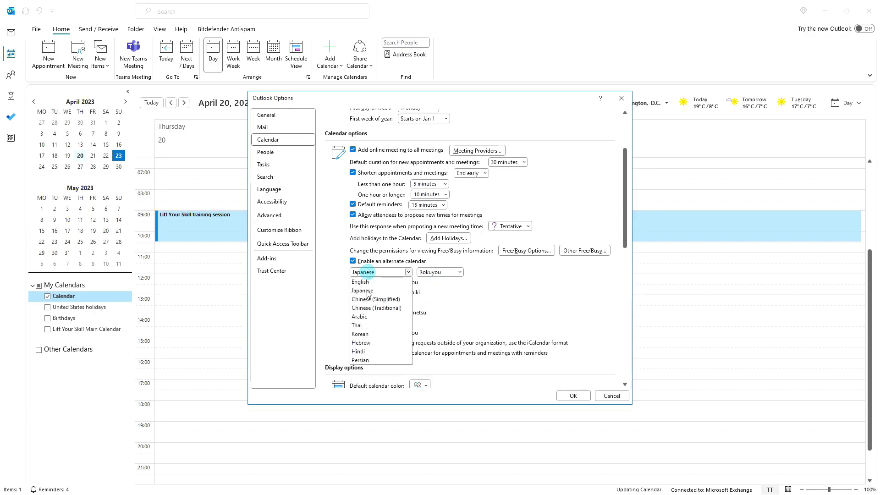
{"action": "left_click", "coordinate": [367, 309]}
{"action": "left_click", "coordinate": [433, 273]}
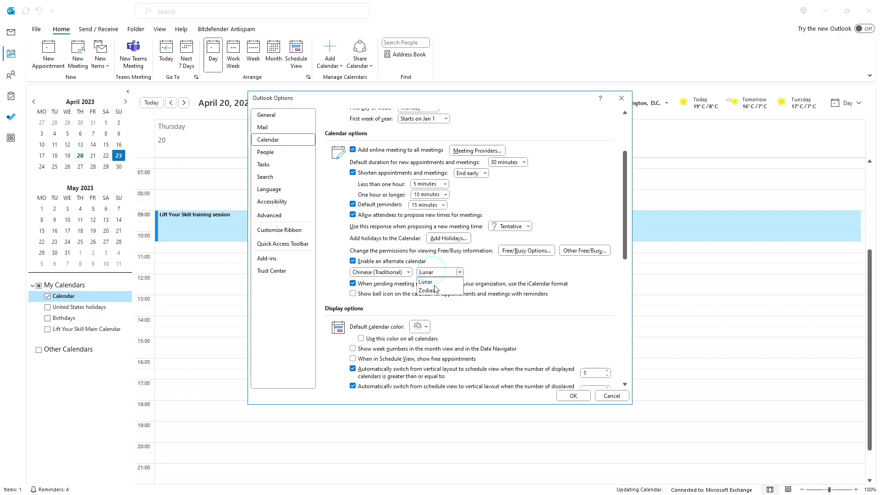
{"action": "left_click", "coordinate": [435, 285]}
{"action": "left_click", "coordinate": [405, 274]}
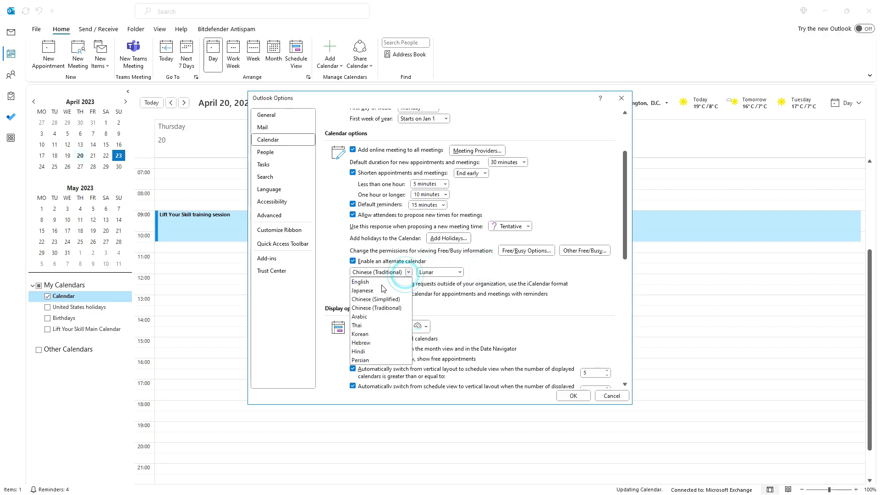
{"action": "left_click", "coordinate": [380, 287]}
{"action": "left_click", "coordinate": [353, 261]}
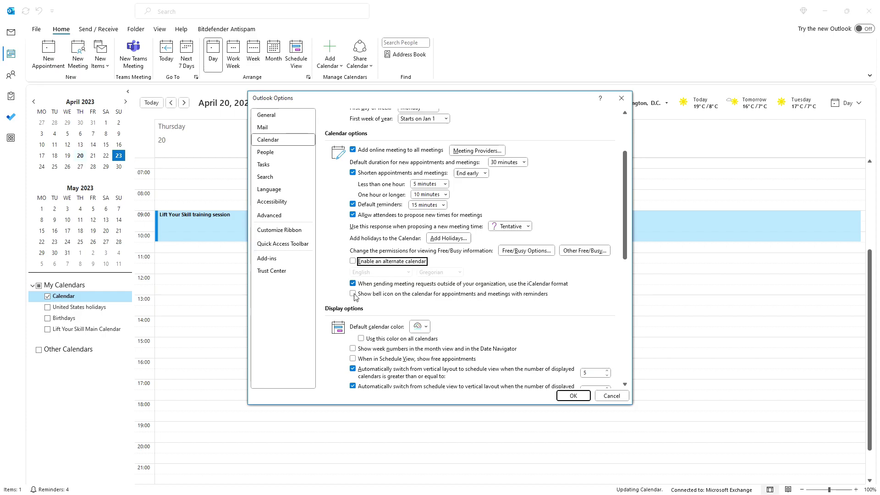
Step: Turn on bell icons for reminder appointments, then toggle 'Use this color on all calendars' on and off
{"action": "left_click", "coordinate": [354, 295]}
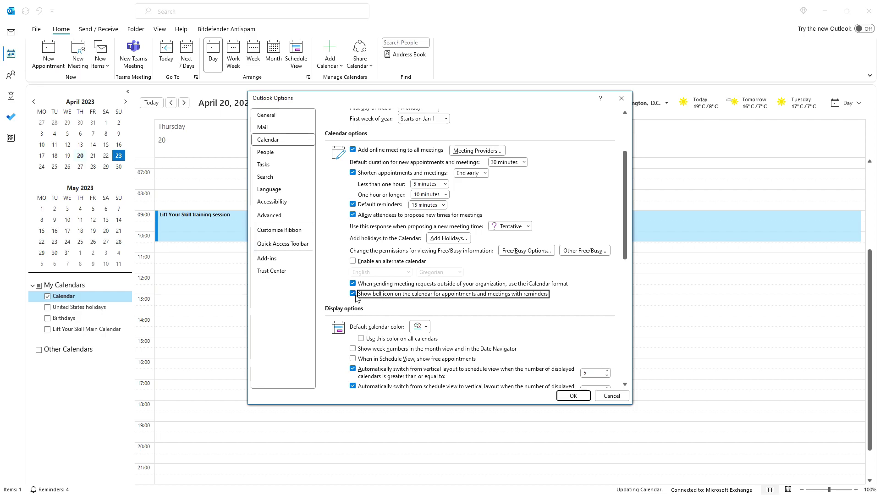
{"action": "scroll", "coordinate": [482, 335], "scroll_direction": "down", "scroll_amount": 2}
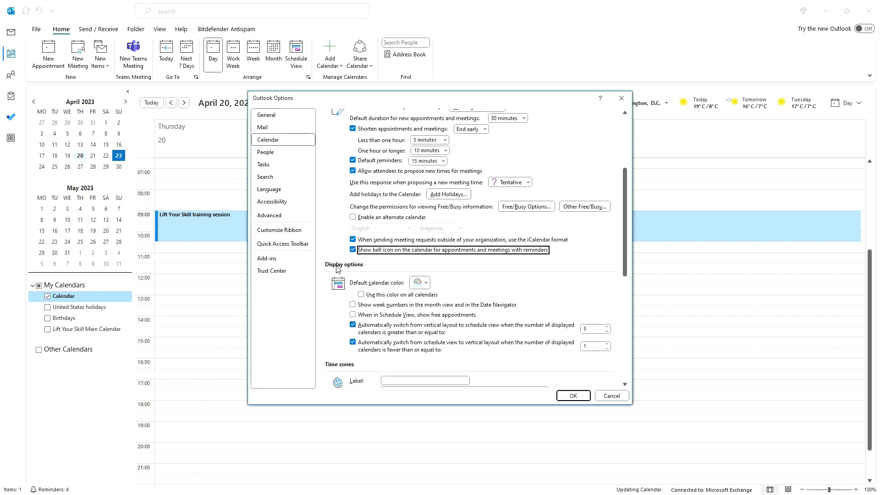
{"action": "scroll", "coordinate": [336, 278], "scroll_direction": "down", "scroll_amount": 1}
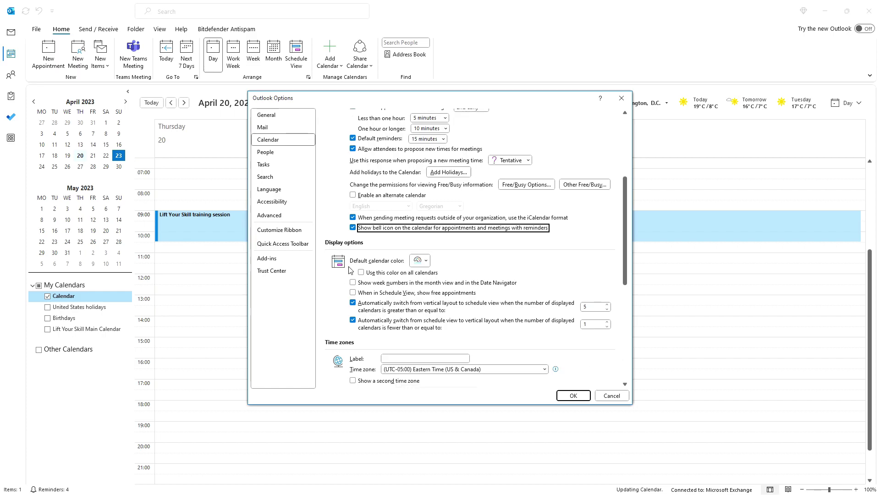
{"action": "left_click", "coordinate": [426, 260]}
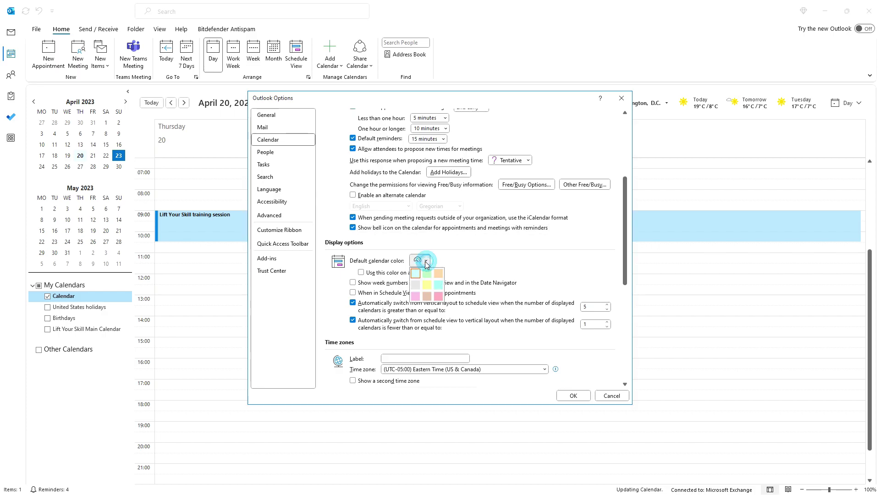
{"action": "left_click", "coordinate": [496, 259]}
{"action": "left_click", "coordinate": [362, 273]}
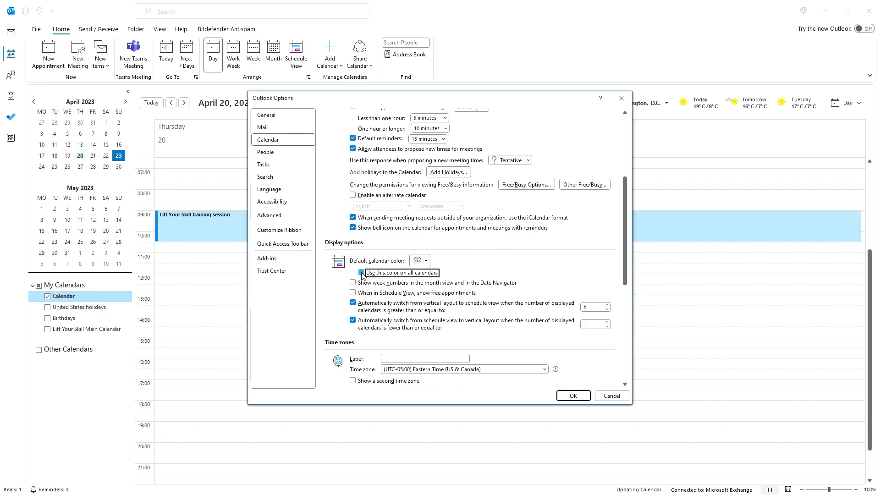
{"action": "left_click", "coordinate": [362, 273]}
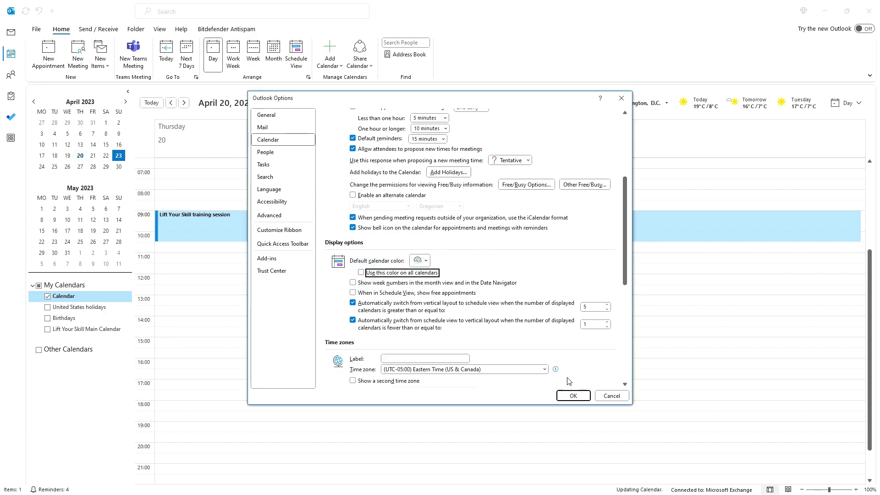
Step: Cancel the options, briefly show United States holidays, Birthdays and Lift Your Skill calendars, then hide them
{"action": "left_click", "coordinate": [604, 400]}
{"action": "left_click", "coordinate": [75, 307]}
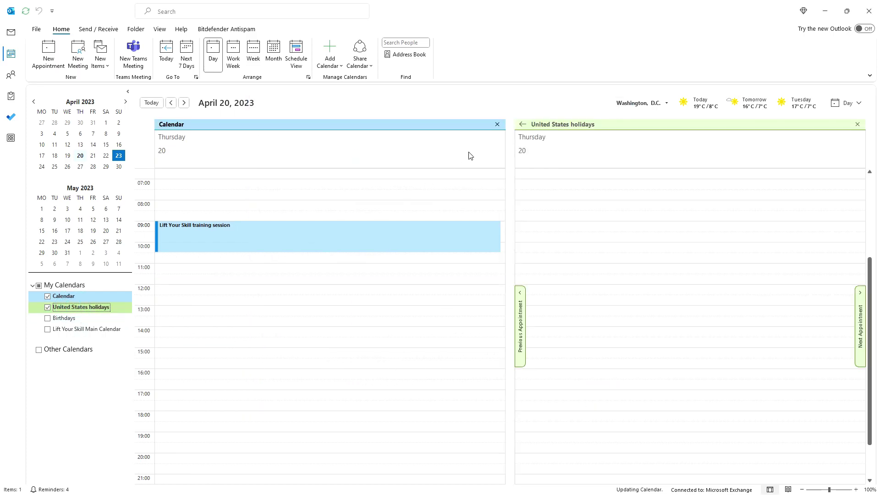
{"action": "left_click", "coordinate": [63, 318]}
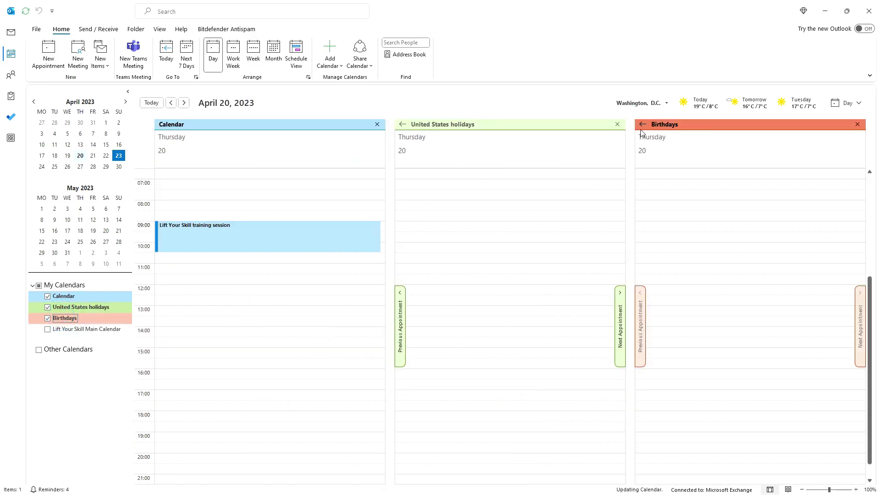
{"action": "left_click", "coordinate": [110, 329]}
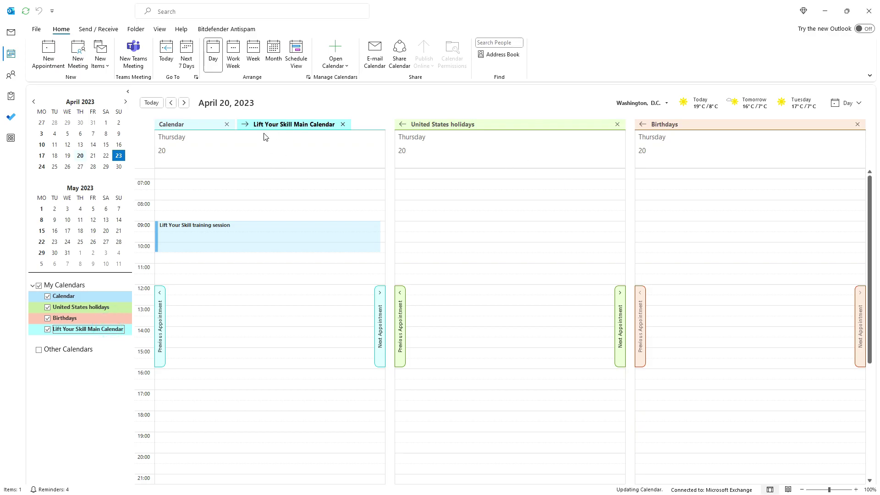
{"action": "left_click", "coordinate": [47, 329]}
{"action": "left_click", "coordinate": [48, 318]}
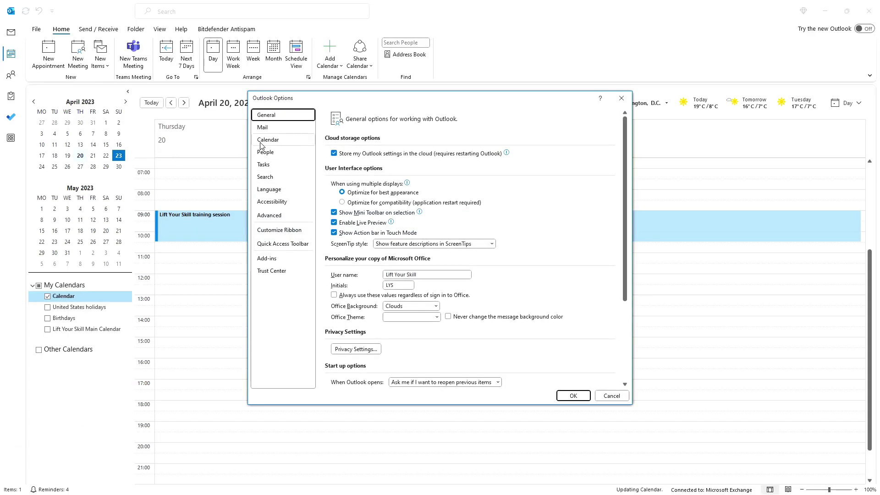
Step: Turn on week numbers in the date navigator on the Calendar page and save
{"action": "left_click", "coordinate": [261, 145]}
{"action": "scroll", "coordinate": [366, 273], "scroll_direction": "down", "scroll_amount": 5}
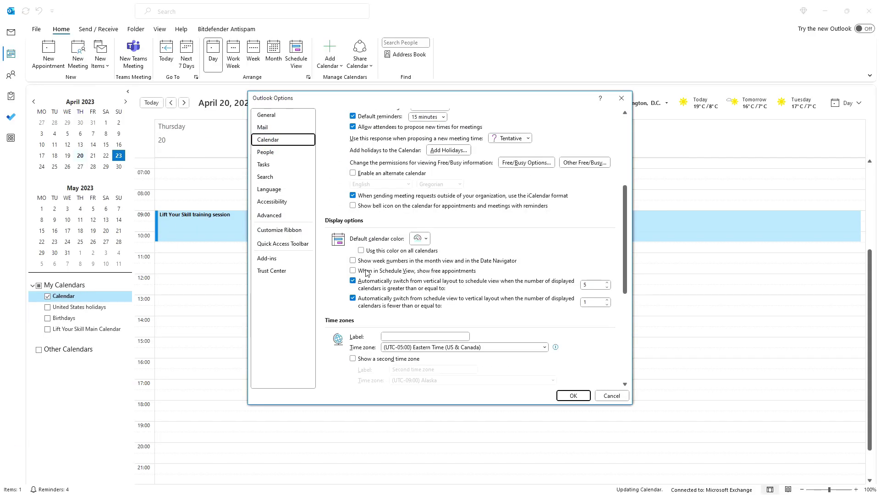
{"action": "left_click", "coordinate": [353, 261]}
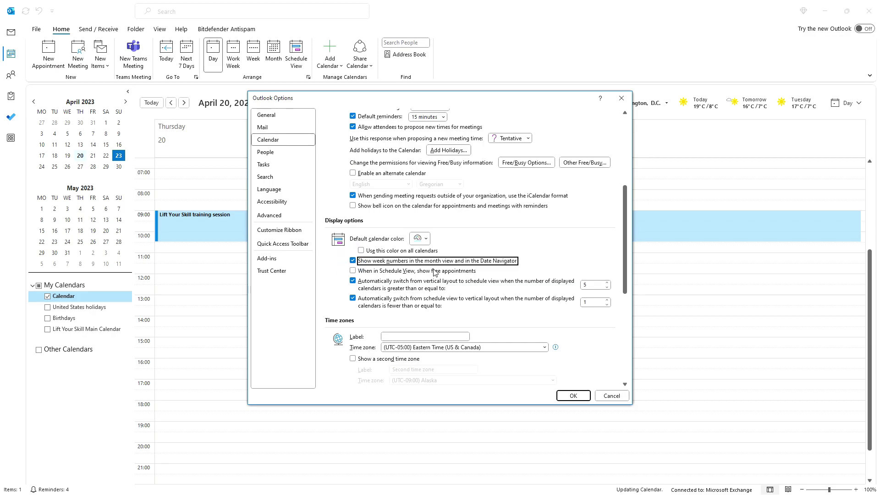
{"action": "scroll", "coordinate": [434, 272], "scroll_direction": "up", "scroll_amount": 5}
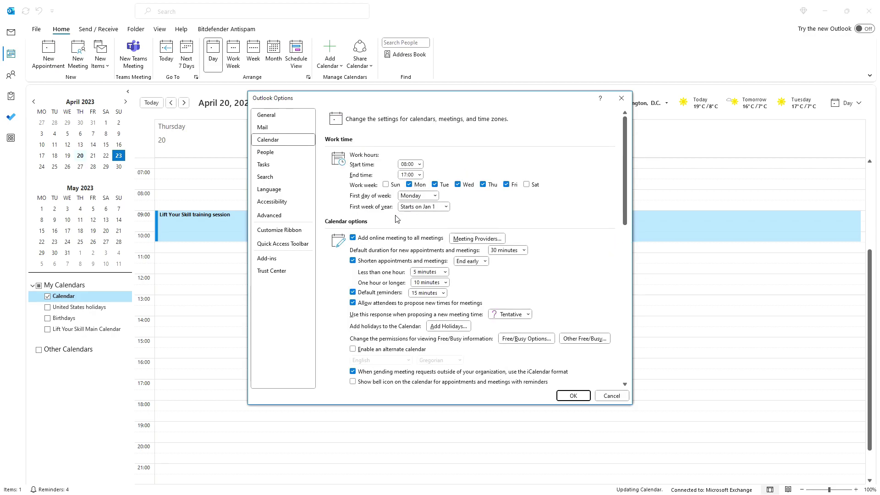
{"action": "scroll", "coordinate": [414, 220], "scroll_direction": "down", "scroll_amount": 8}
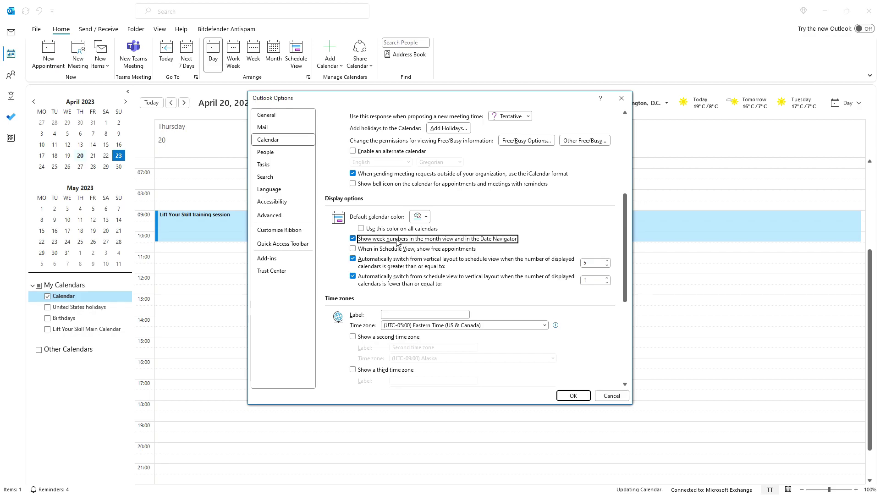
{"action": "left_click", "coordinate": [568, 395]}
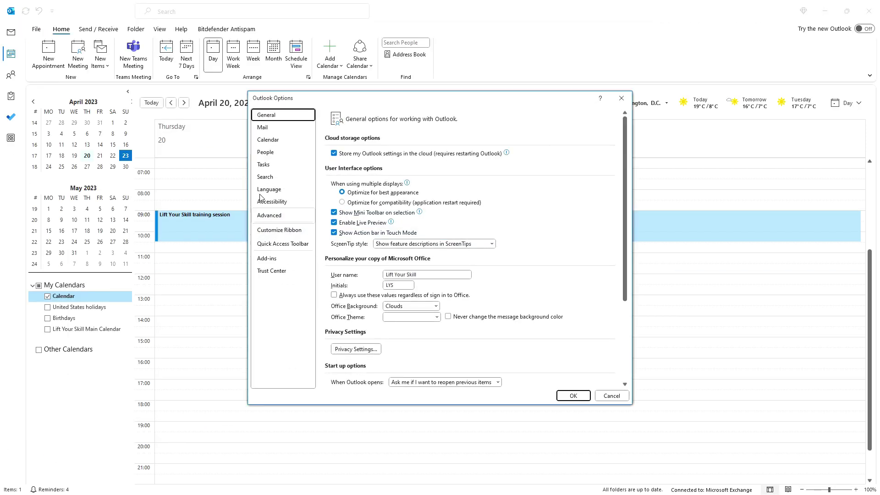
Step: Lower the automatic schedule-view threshold from 5 to 3 calendars and save the options
{"action": "left_click", "coordinate": [268, 141]}
{"action": "left_click", "coordinate": [434, 209]}
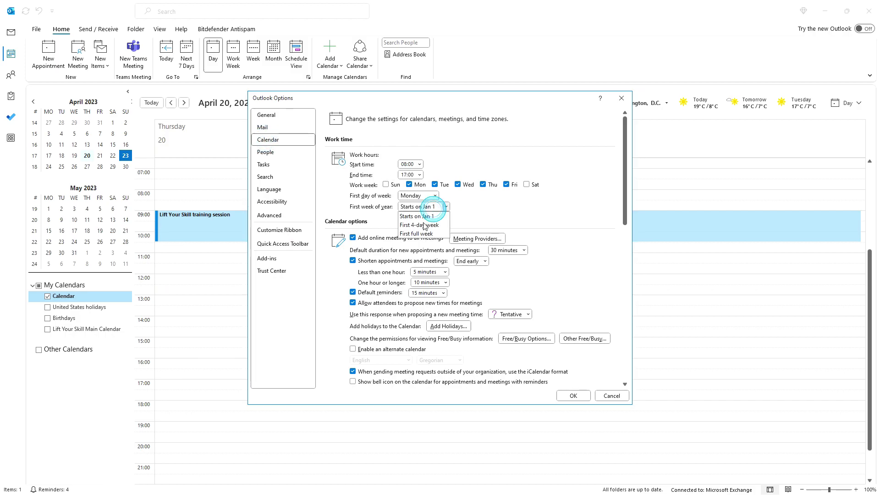
{"action": "scroll", "coordinate": [508, 256], "scroll_direction": "down", "scroll_amount": 5}
{"action": "scroll", "coordinate": [508, 256], "scroll_direction": "down", "scroll_amount": 4}
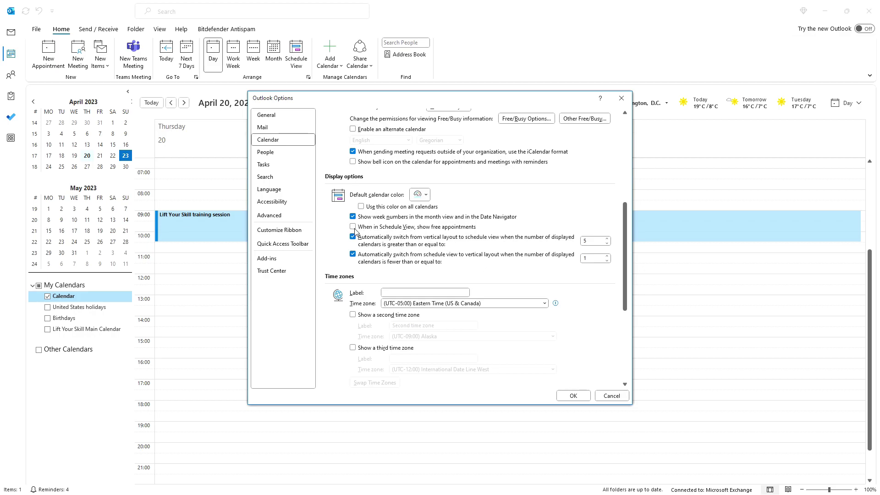
{"action": "left_click", "coordinate": [606, 243]}
{"action": "left_click", "coordinate": [606, 243]}
{"action": "left_click", "coordinate": [573, 395]}
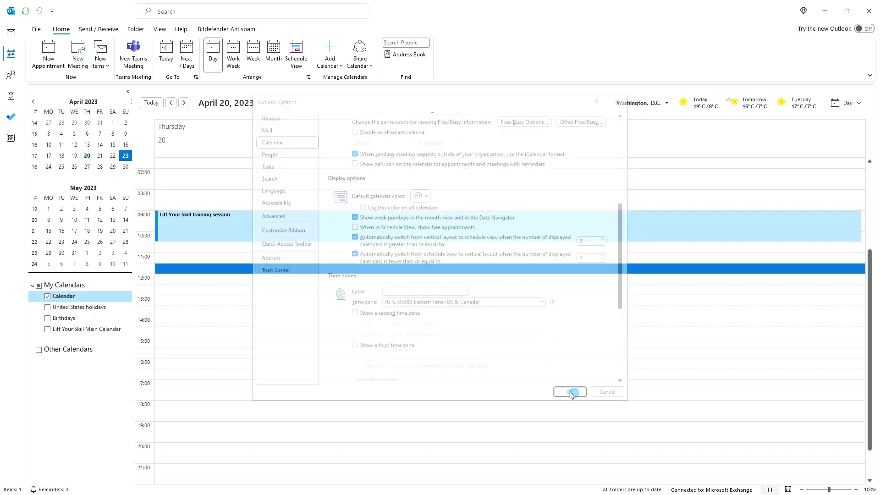
Step: Show United States holidays, Birthdays and Lift Your Skill calendars, then hide them all again
{"action": "left_click", "coordinate": [84, 306]}
{"action": "left_click", "coordinate": [72, 318]}
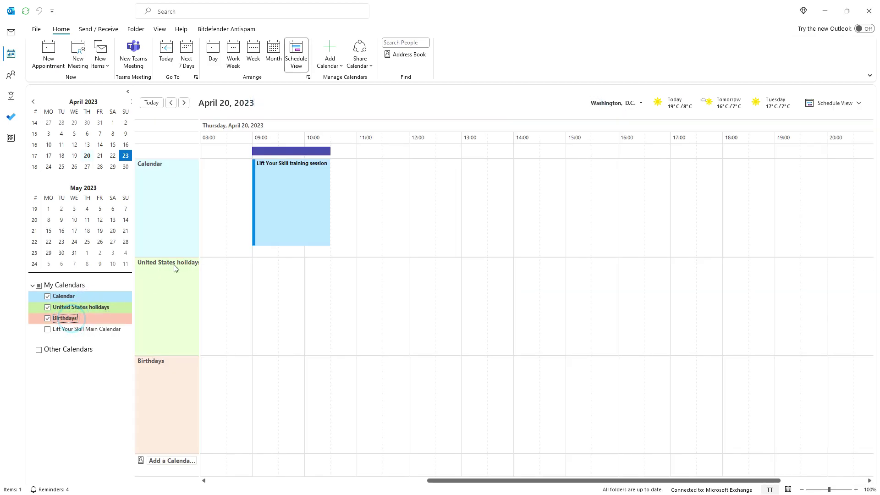
{"action": "left_click", "coordinate": [76, 331]}
{"action": "left_click", "coordinate": [76, 330]}
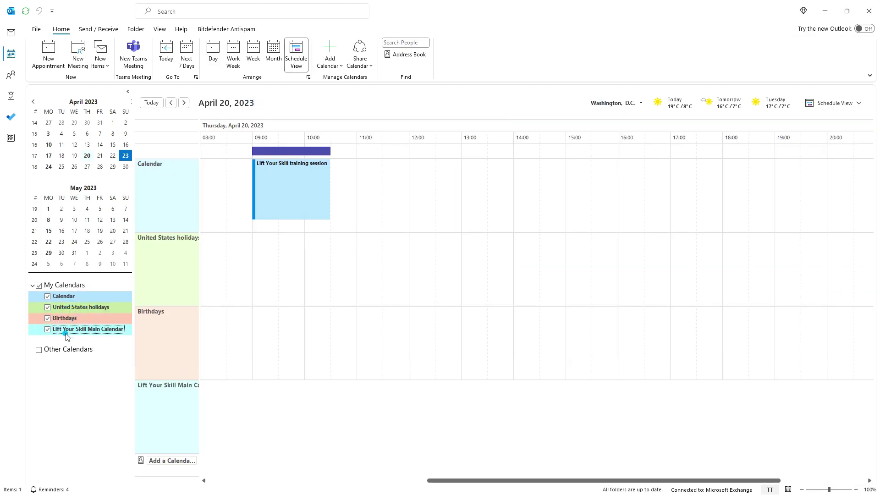
{"action": "left_click", "coordinate": [71, 318]}
{"action": "left_click", "coordinate": [73, 307]}
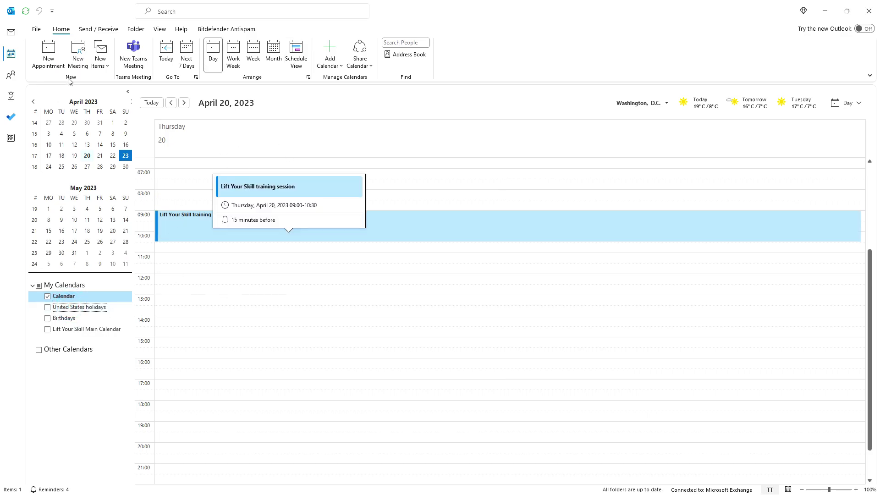
Step: Open the Calendar options page and close it again without changes
{"action": "left_click", "coordinate": [36, 29]}
{"action": "left_click", "coordinate": [30, 460]}
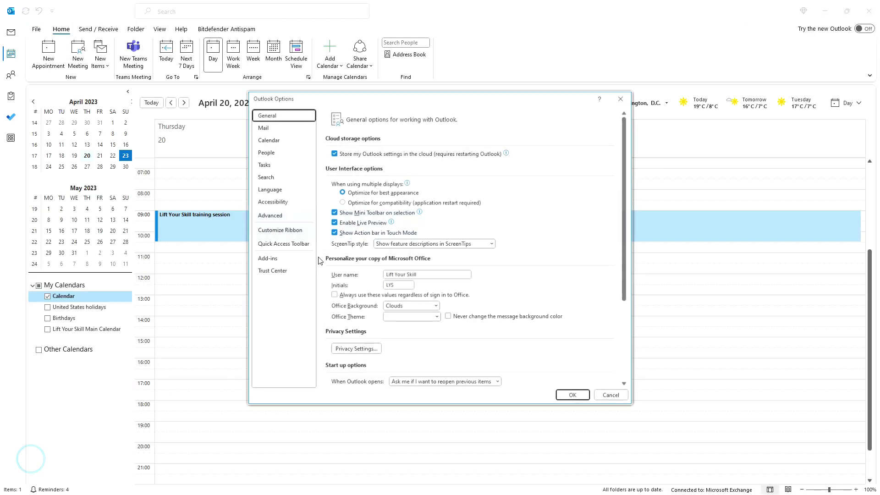
{"action": "left_click", "coordinate": [268, 139]}
{"action": "scroll", "coordinate": [389, 291], "scroll_direction": "down", "scroll_amount": 3}
{"action": "scroll", "coordinate": [390, 291], "scroll_direction": "down", "scroll_amount": 5}
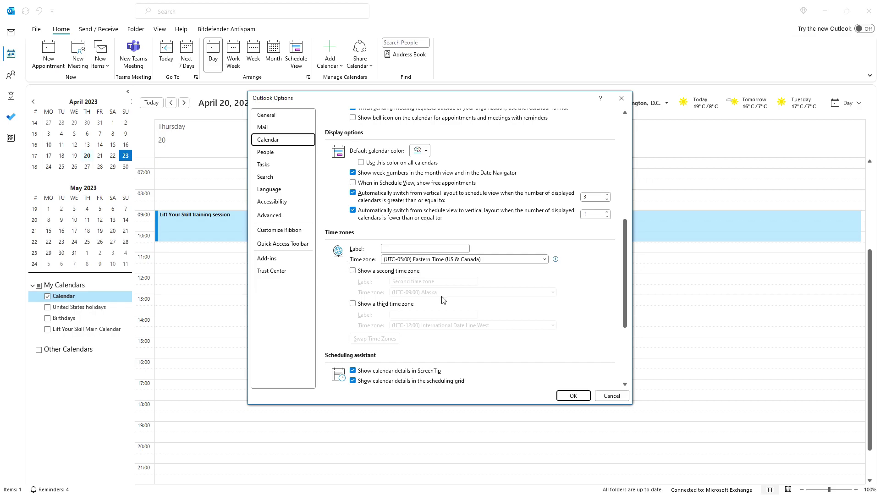
{"action": "left_click", "coordinate": [614, 397]}
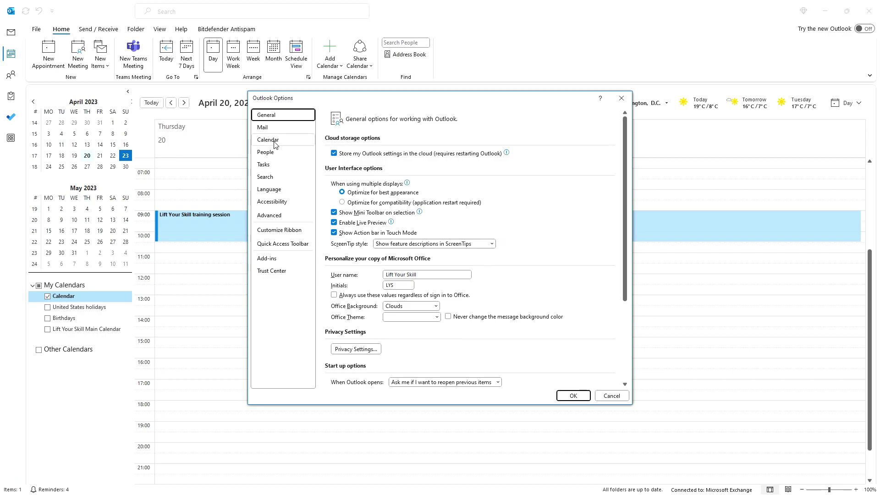
Step: Enter 'Home' as the main time zone label and save the options
{"action": "left_click", "coordinate": [274, 144]}
{"action": "scroll", "coordinate": [381, 264], "scroll_direction": "down", "scroll_amount": 5}
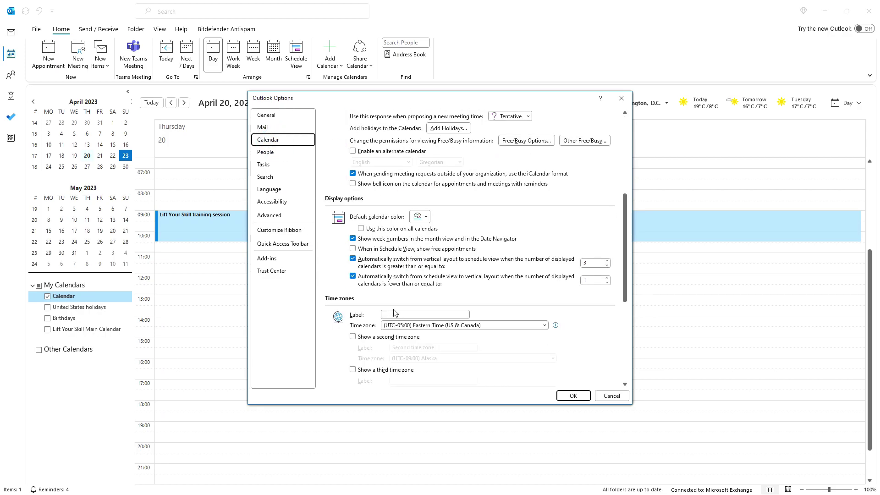
{"action": "left_click", "coordinate": [397, 314]}
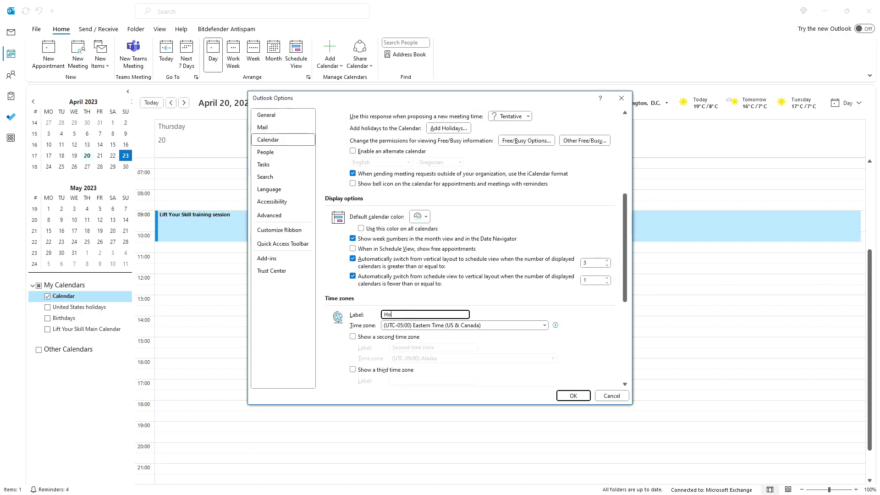
{"action": "type", "text": "Home"}
{"action": "left_click", "coordinate": [573, 396]}
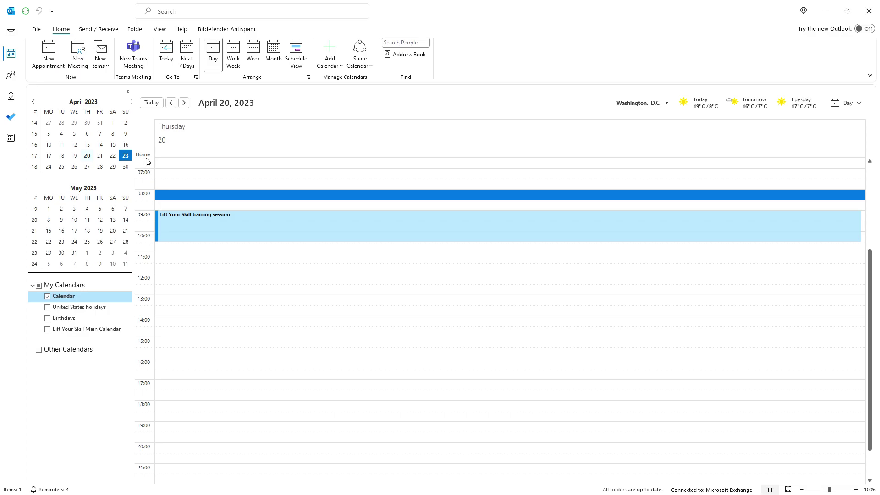
Step: In Calendar options, show a second time zone set to Alaska and labelled 'Alaska', then apply it
{"action": "left_click", "coordinate": [36, 29]}
{"action": "left_click", "coordinate": [32, 458]}
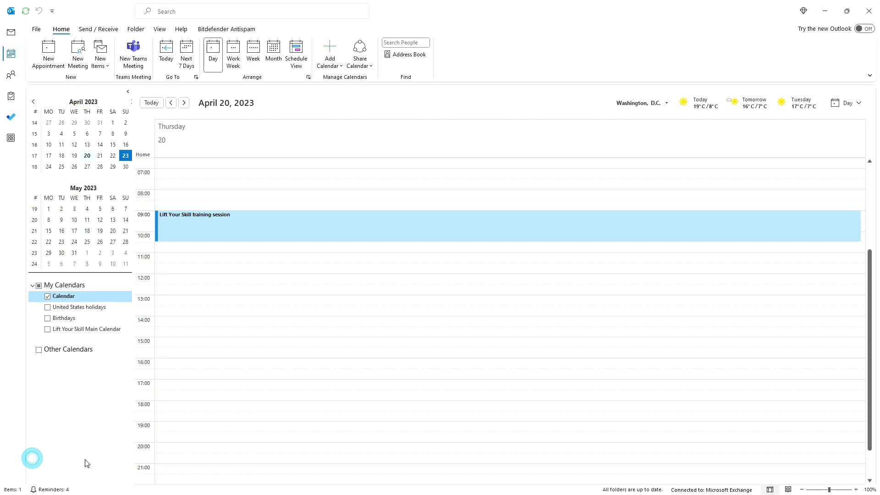
{"action": "left_click", "coordinate": [268, 140]}
{"action": "scroll", "coordinate": [410, 309], "scroll_direction": "down", "scroll_amount": 3}
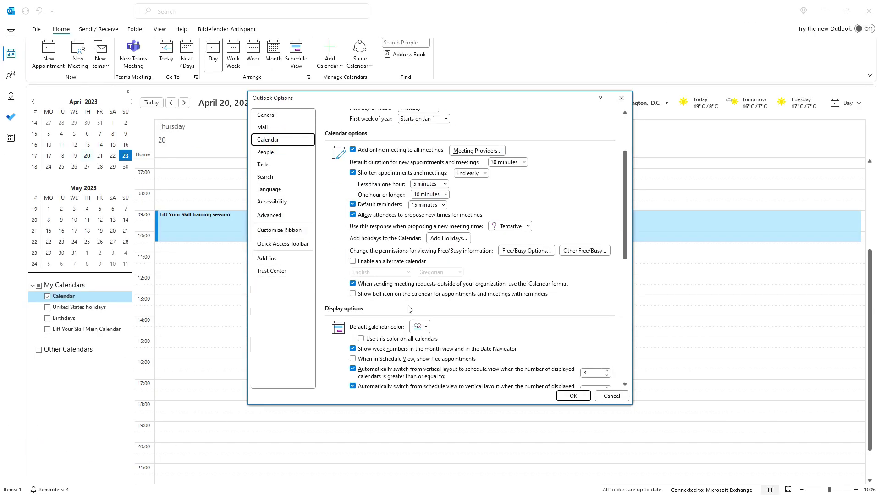
{"action": "scroll", "coordinate": [410, 321], "scroll_direction": "down", "scroll_amount": 5}
{"action": "left_click", "coordinate": [368, 249]}
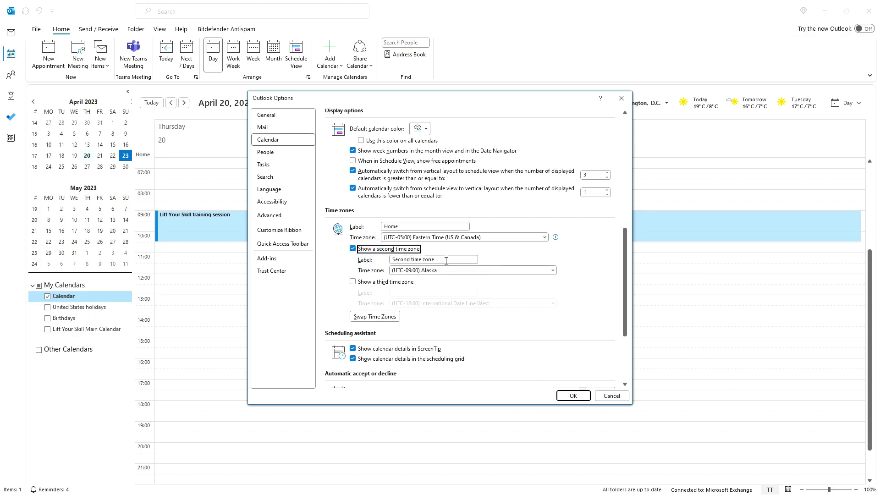
{"action": "left_click", "coordinate": [441, 275]}
{"action": "left_click", "coordinate": [393, 259]}
{"action": "left_click_drag", "start_coordinate": [393, 260], "coordinate": [453, 260]}
{"action": "type", "text": "S"}
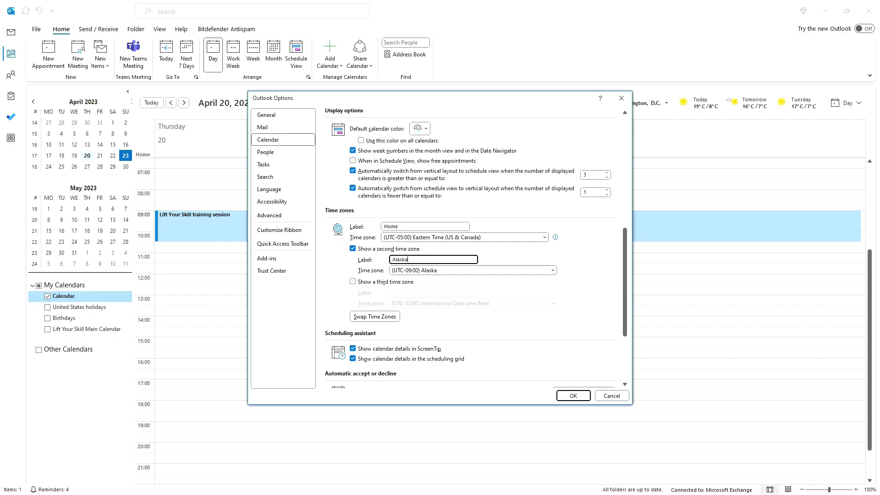
{"action": "left_click", "coordinate": [568, 396]}
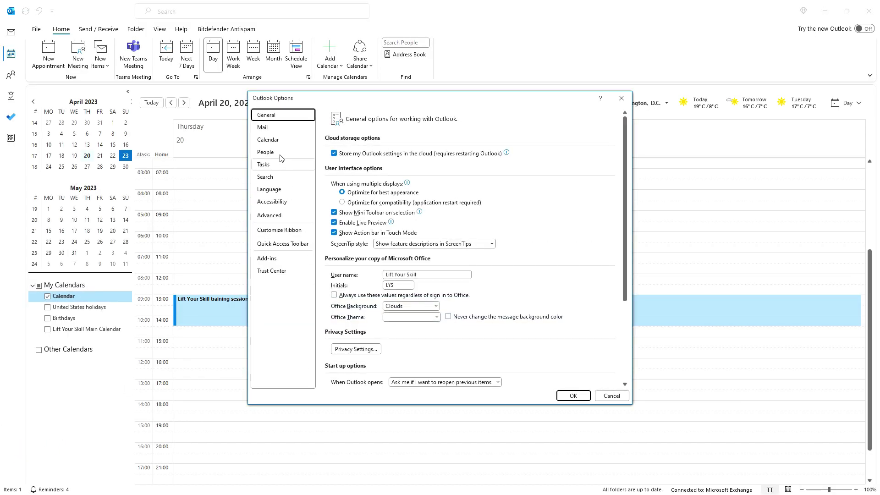
Step: Untick the second time zone in Calendar options, then cancel so the Alaska column stays
{"action": "left_click", "coordinate": [274, 140]}
{"action": "scroll", "coordinate": [433, 298], "scroll_direction": "down", "scroll_amount": 5}
{"action": "scroll", "coordinate": [433, 297], "scroll_direction": "down", "scroll_amount": 3}
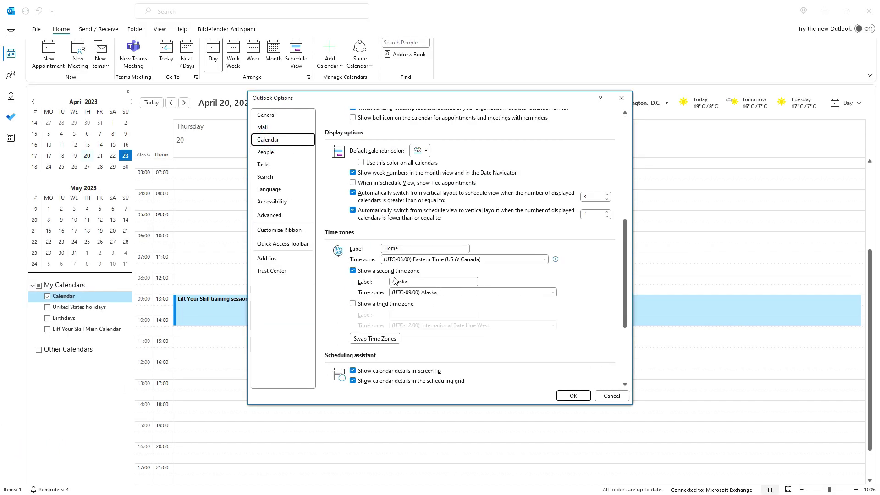
{"action": "left_click", "coordinate": [363, 270]}
{"action": "scroll", "coordinate": [401, 312], "scroll_direction": "down", "scroll_amount": 3}
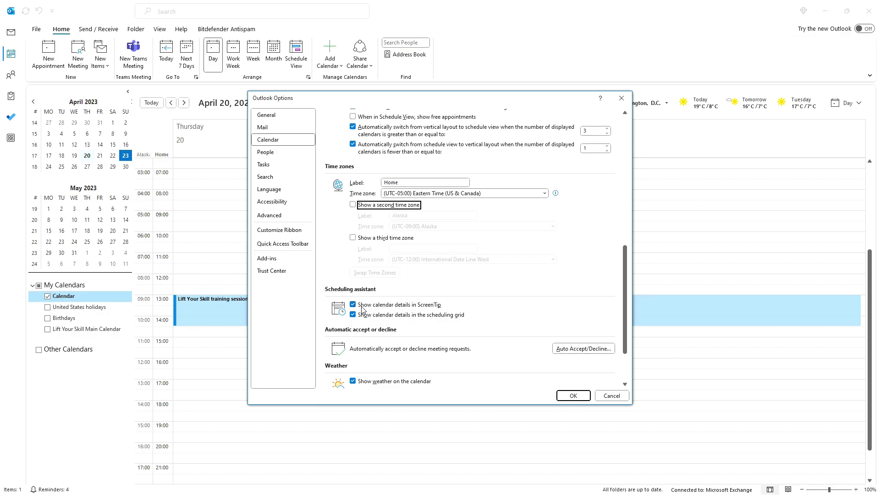
{"action": "left_click", "coordinate": [601, 398]}
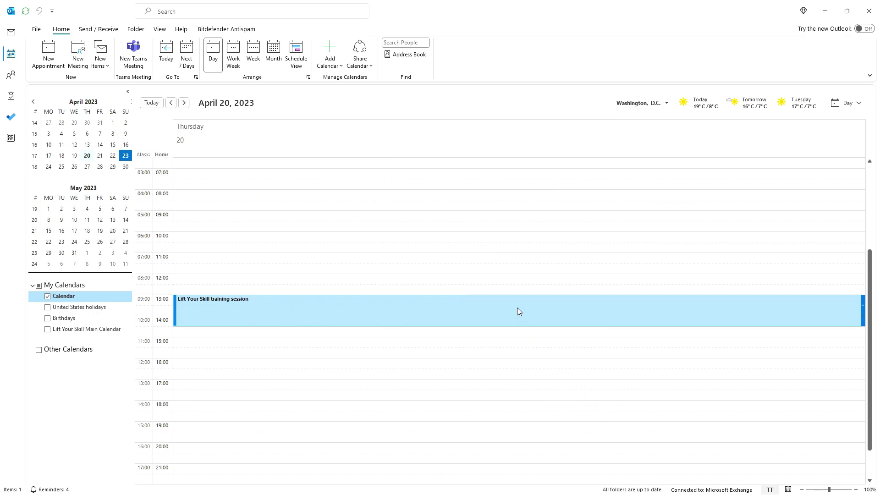
{"action": "mouse_move", "coordinate": [517, 308]}
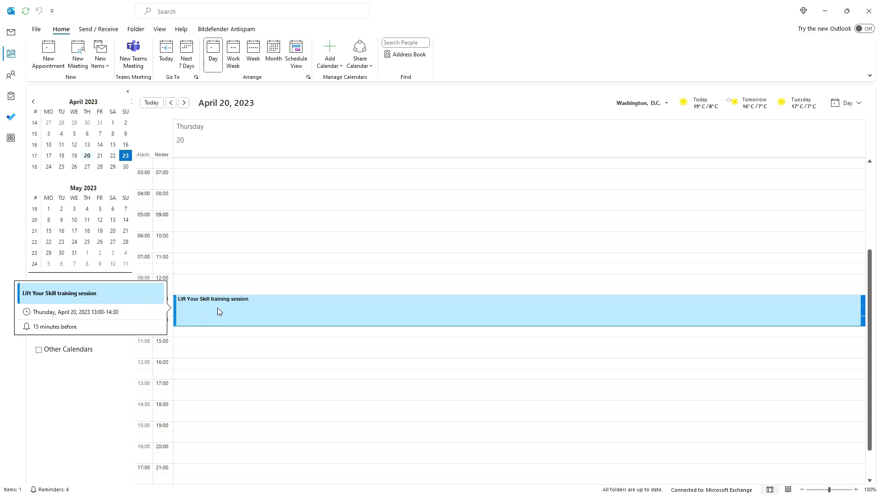
Step: Look over the Calendar time zone and weather settings in Outlook Options, then close them
{"action": "left_click", "coordinate": [38, 29]}
{"action": "left_click", "coordinate": [40, 459]}
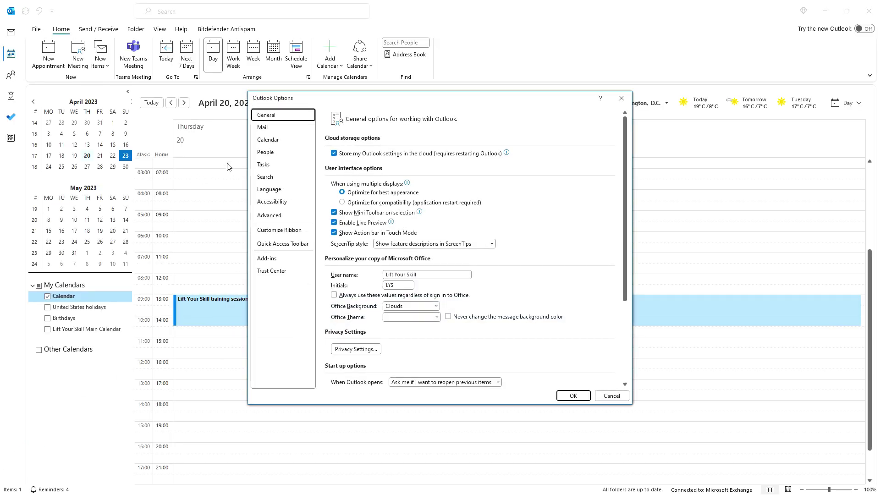
{"action": "left_click", "coordinate": [276, 142]}
{"action": "scroll", "coordinate": [446, 309], "scroll_direction": "down", "scroll_amount": 10}
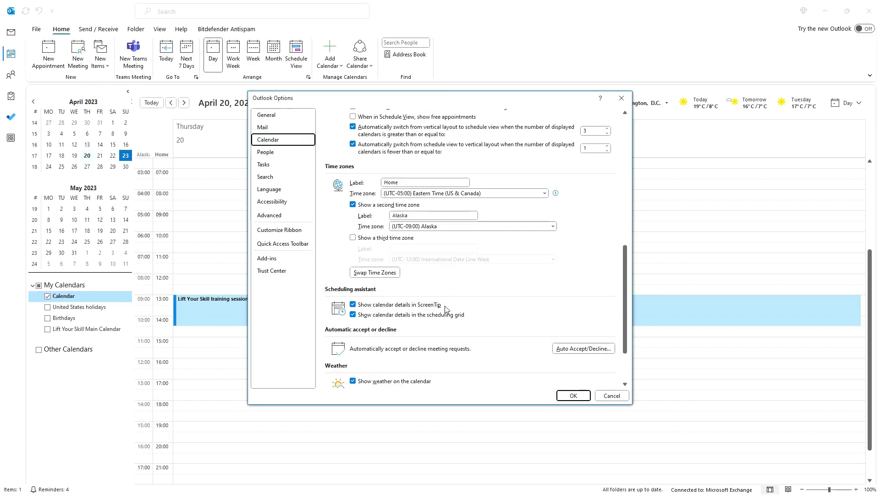
{"action": "scroll", "coordinate": [383, 318], "scroll_direction": "down", "scroll_amount": 2}
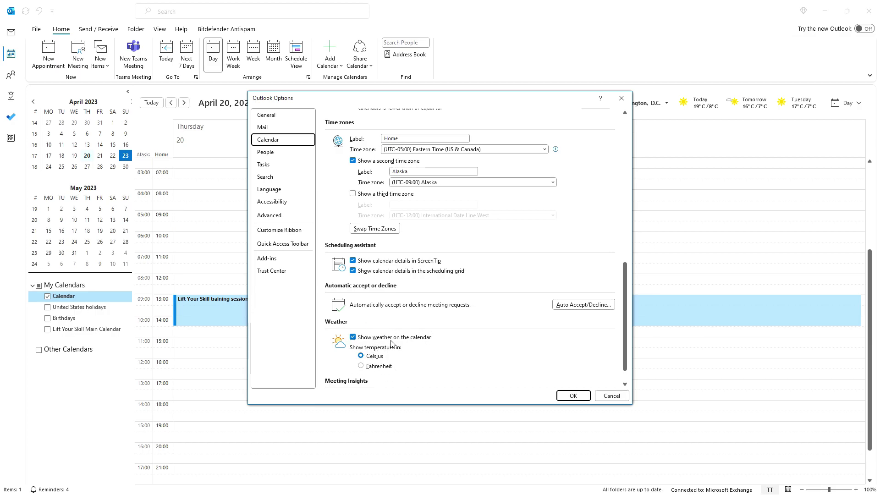
{"action": "left_click", "coordinate": [604, 397]}
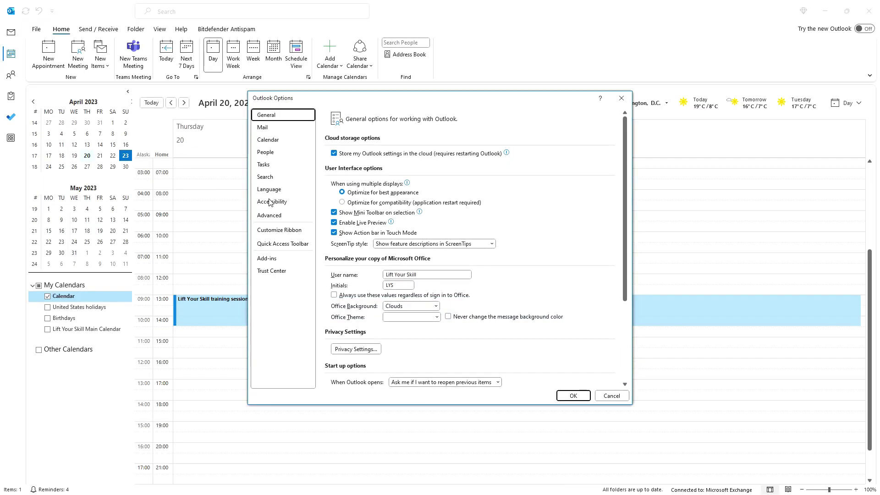
Step: Enable Show Meeting Insights in Calendar options, save, and open the 13:00 Lift Your Skill appointment
{"action": "left_click", "coordinate": [283, 140]}
{"action": "scroll", "coordinate": [427, 361], "scroll_direction": "down", "scroll_amount": 10}
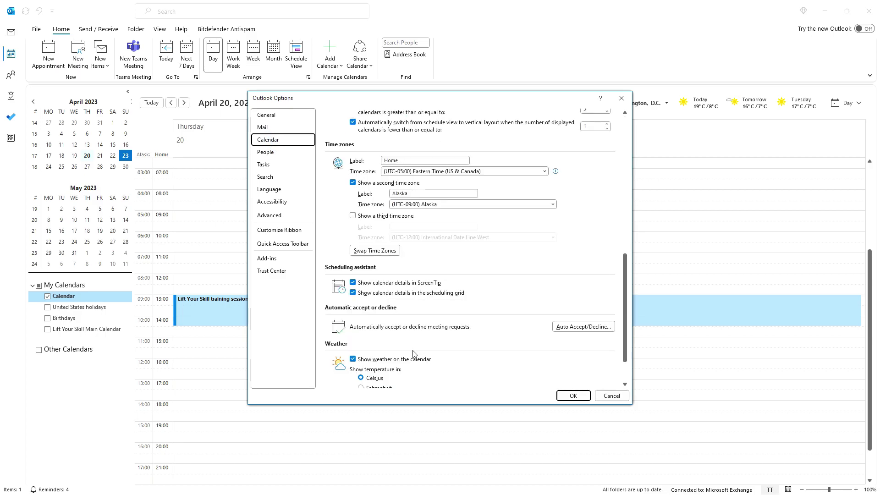
{"action": "left_click", "coordinate": [355, 375]}
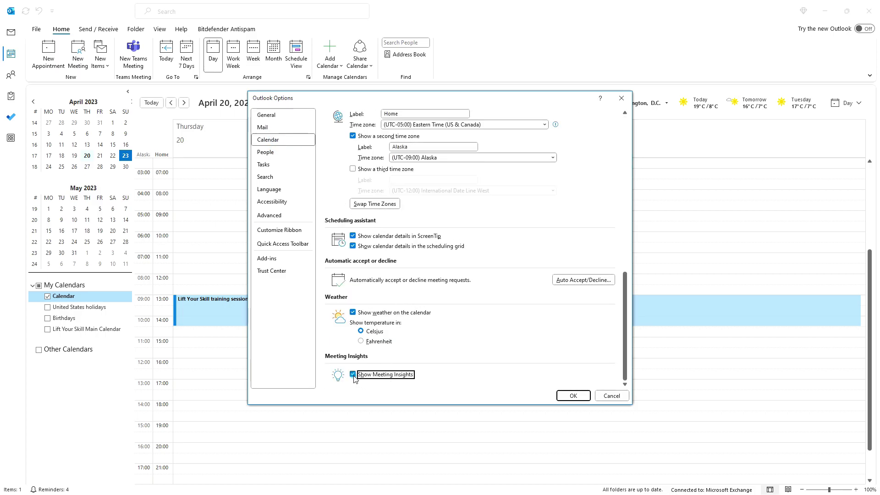
{"action": "left_click", "coordinate": [574, 396]}
{"action": "left_click", "coordinate": [392, 310]}
{"action": "double_click", "coordinate": [392, 310]}
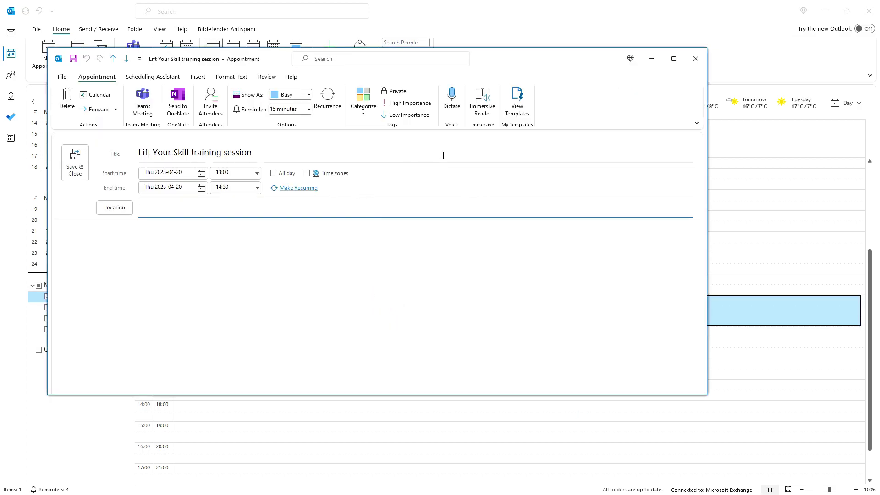
Step: Close the Lift Your Skill training session appointment window
{"action": "left_click", "coordinate": [699, 56]}
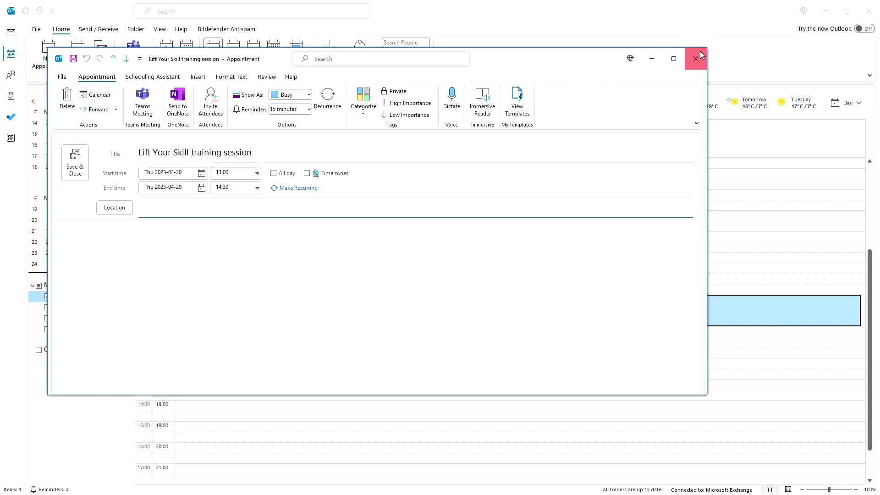